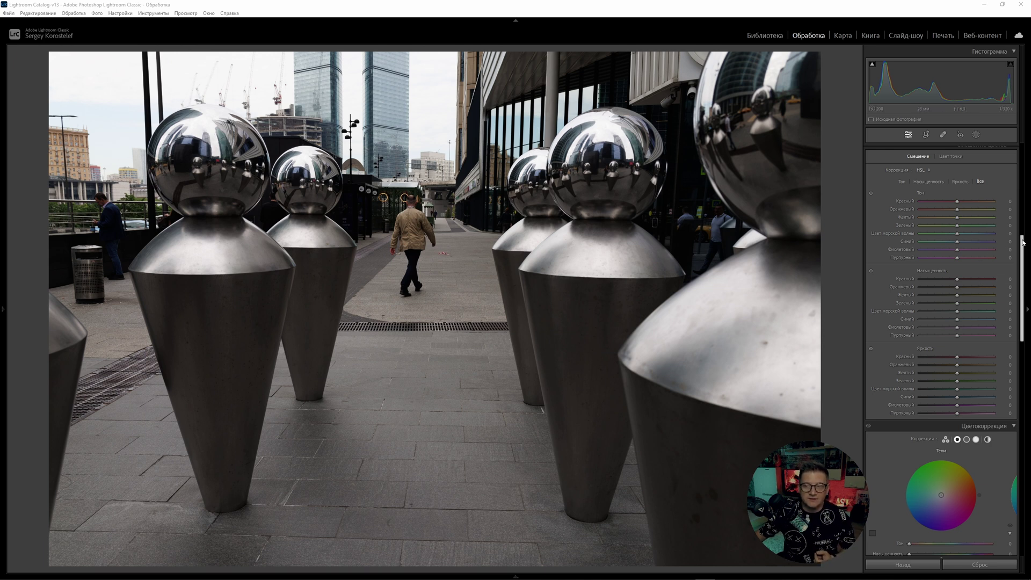
Apply Auto Upright in the Transform panel to straighten the bollards and building verticals
{"action": "scroll", "coordinate": [1023, 239], "scroll_direction": "down", "scroll_amount": 5}
{"action": "scroll", "coordinate": [926, 263], "scroll_direction": "down", "scroll_amount": 10}
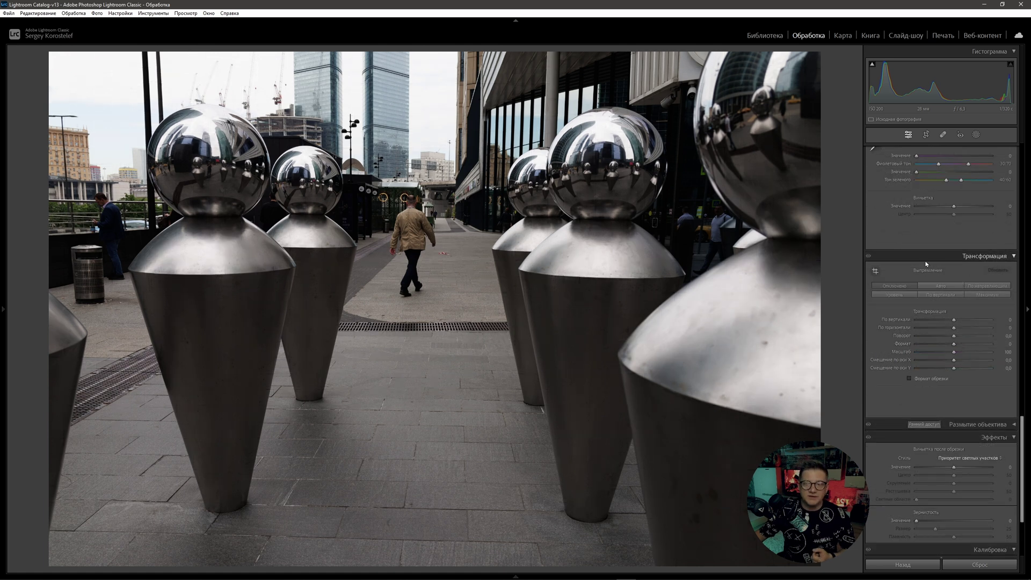
{"action": "left_click", "coordinate": [941, 286]}
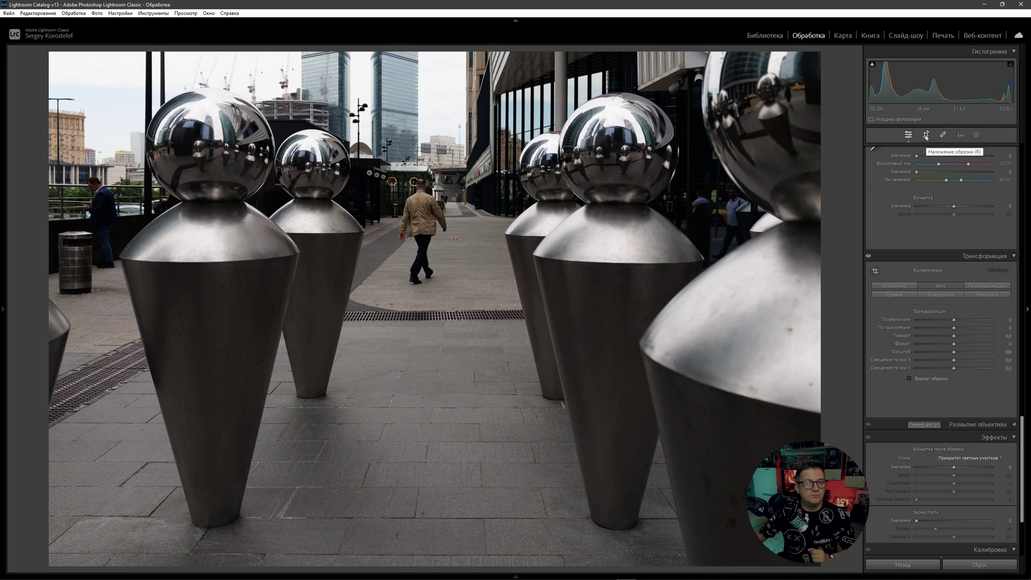
Crop in twice from the lower-left corner, trimming the left side and bottom, and commit the crop
{"action": "left_click", "coordinate": [926, 135]}
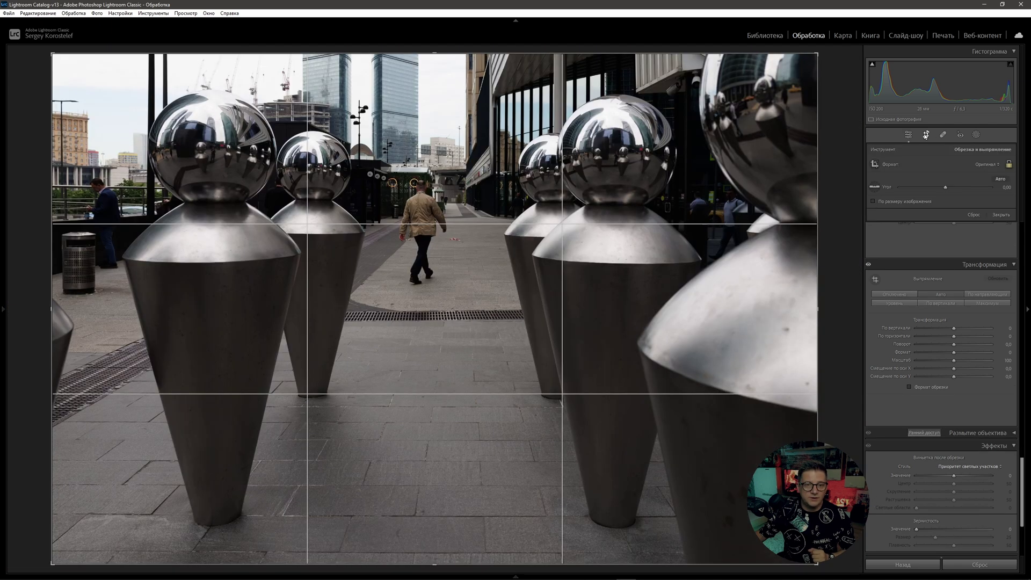
{"action": "left_click_drag", "start_coordinate": [53, 563], "coordinate": [90, 538]}
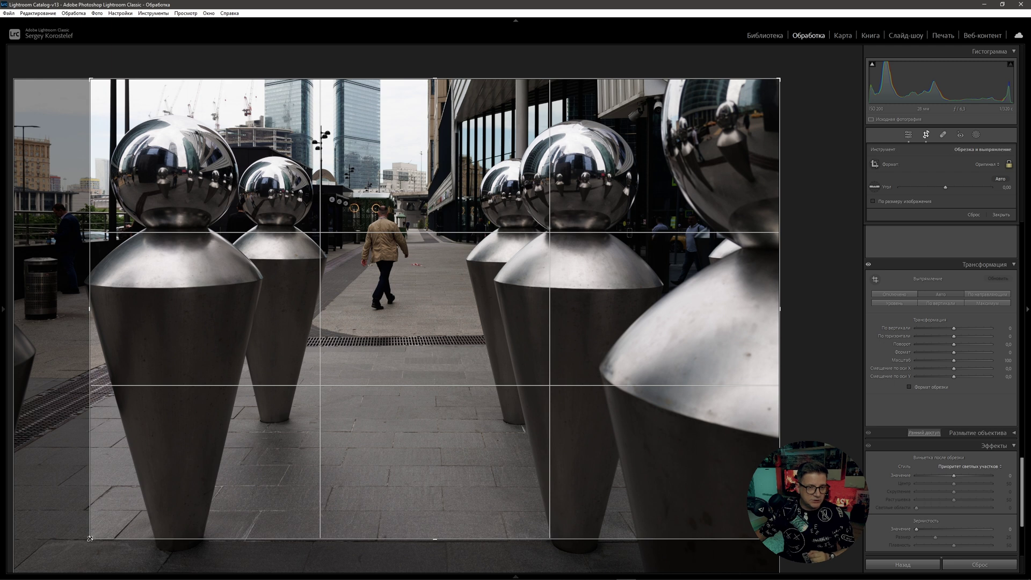
{"action": "left_click_drag", "start_coordinate": [90, 538], "coordinate": [101, 531]}
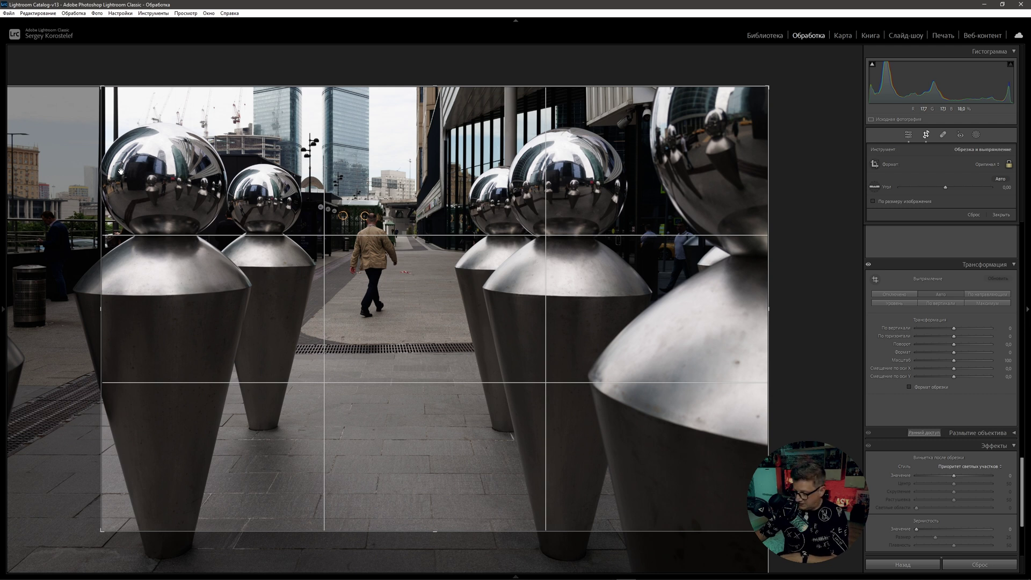
{"action": "key", "text": "Return"}
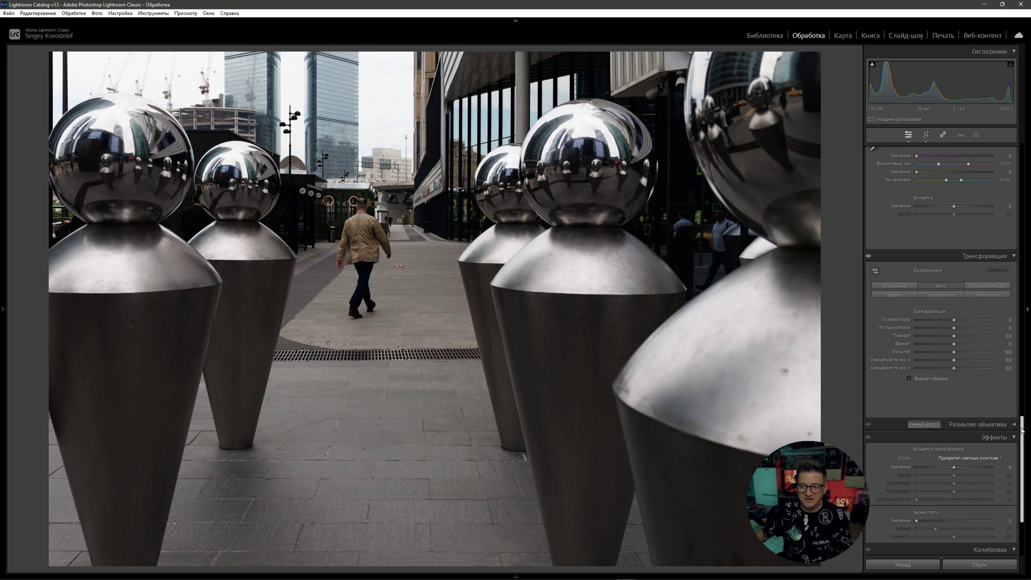
Set Highlights to -100, Shadows to +85 and Whites to about -20 in the Basic panel
{"action": "scroll", "coordinate": [946, 250], "scroll_direction": "up", "scroll_amount": 15}
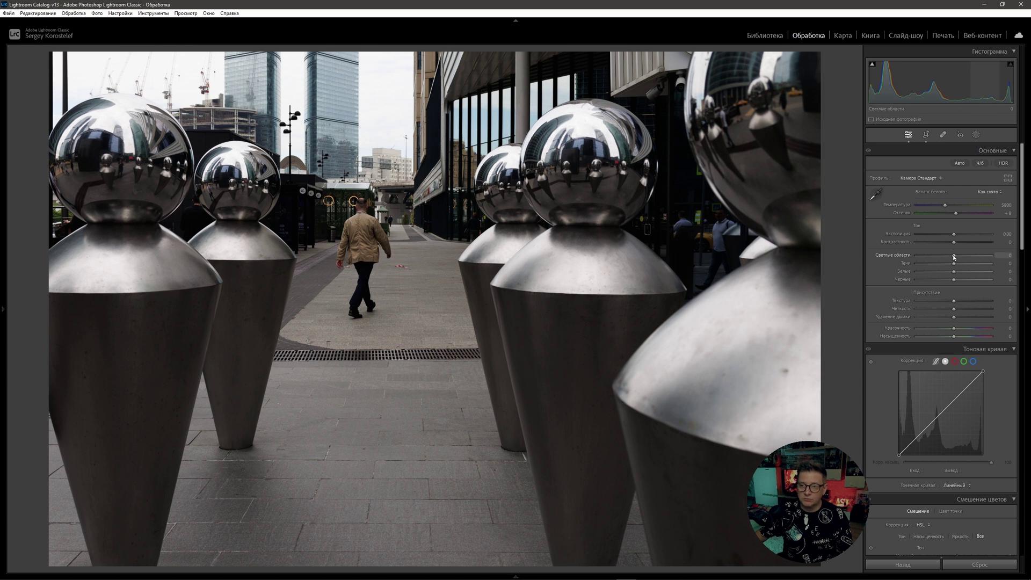
{"action": "left_click_drag", "start_coordinate": [953, 255], "coordinate": [815, 255]}
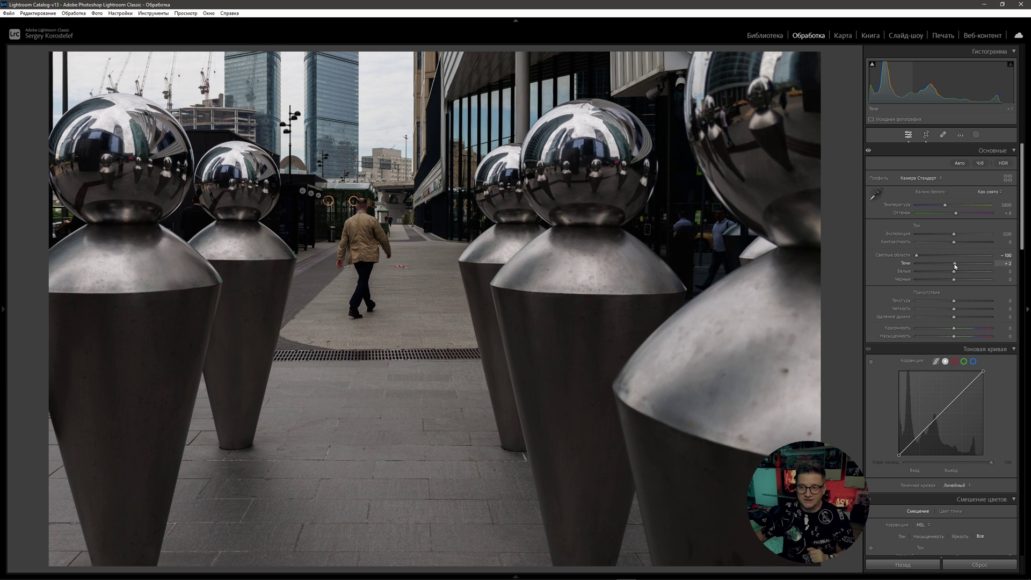
{"action": "left_click_drag", "start_coordinate": [955, 264], "coordinate": [986, 263]}
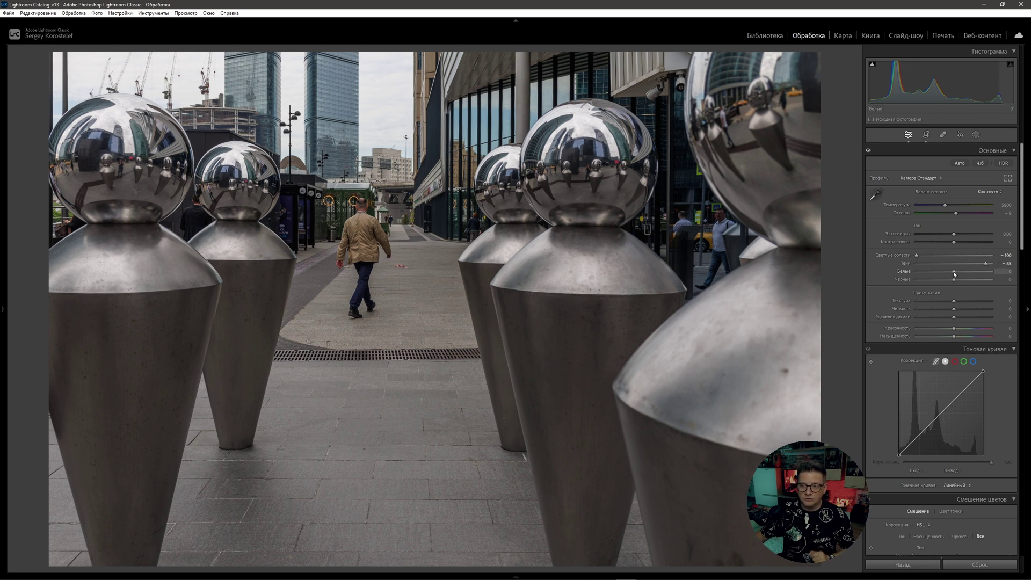
{"action": "left_click_drag", "start_coordinate": [948, 274], "coordinate": [947, 275]}
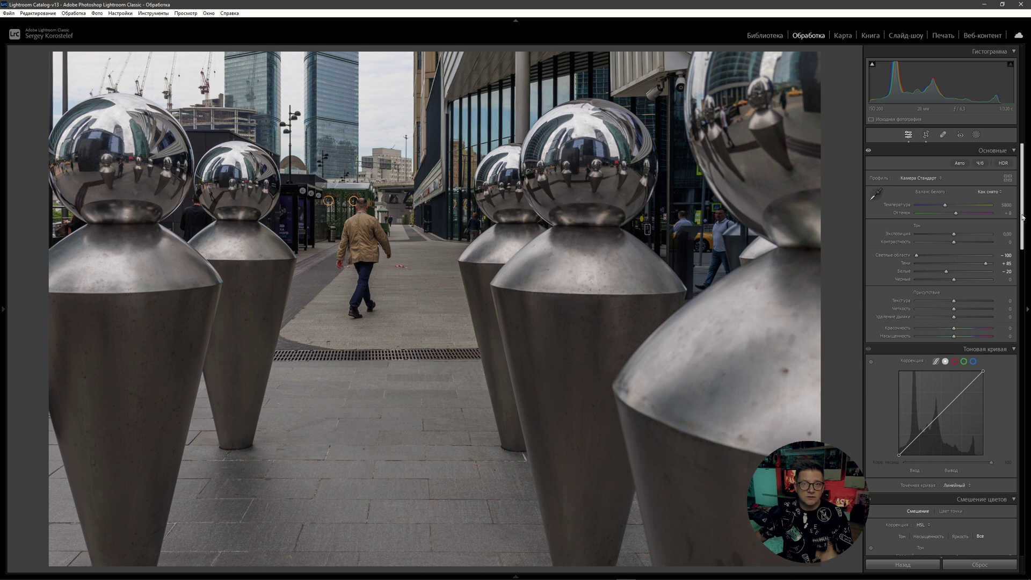
{"action": "left_click_drag", "start_coordinate": [1022, 217], "coordinate": [1016, 264]}
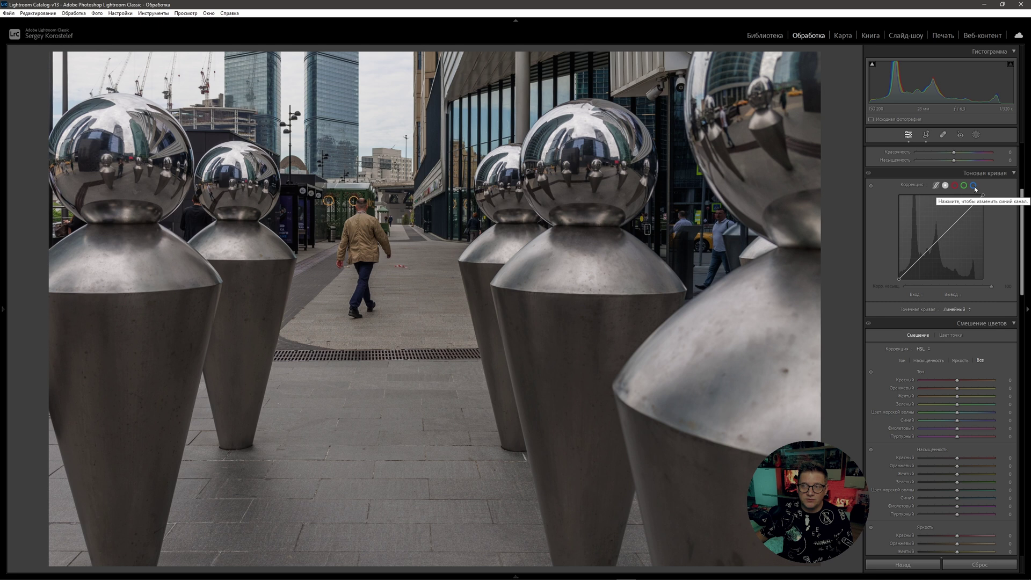
{"action": "left_click", "coordinate": [937, 186]}
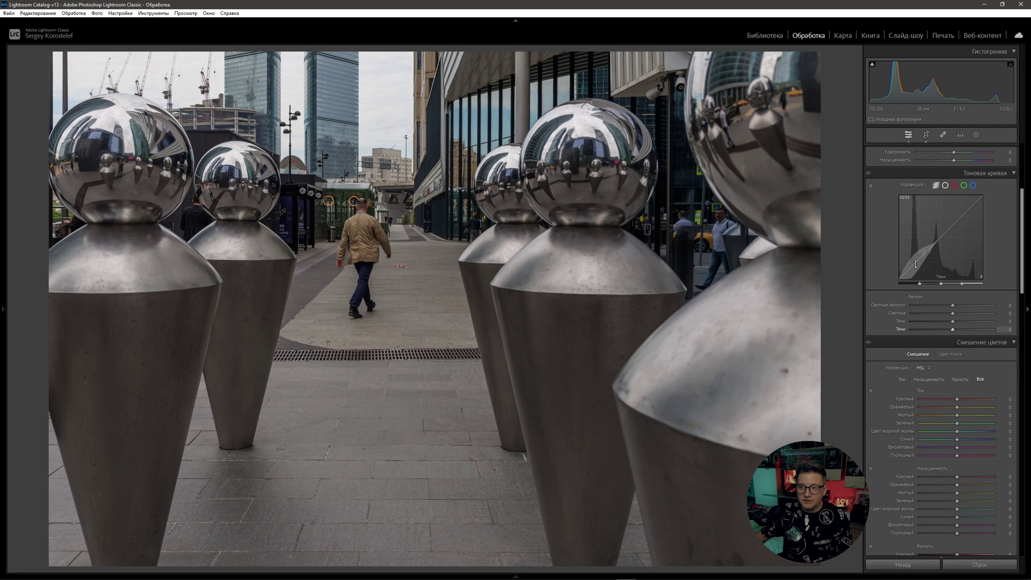
{"action": "left_click", "coordinate": [945, 185]}
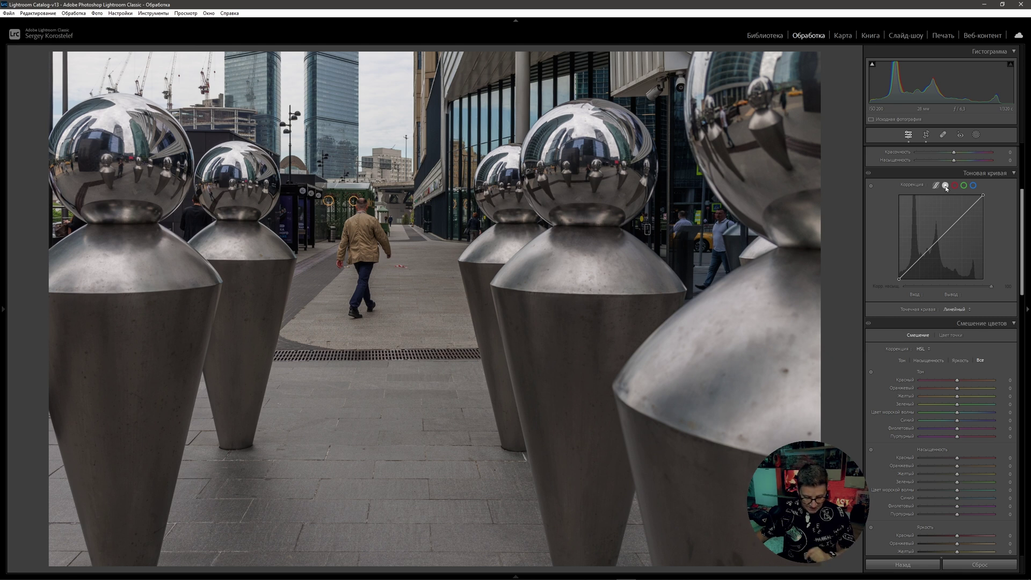
Add middle, upper and lower tone curve points and lower the white point output to 245
{"action": "key", "text": "alt+shift"}
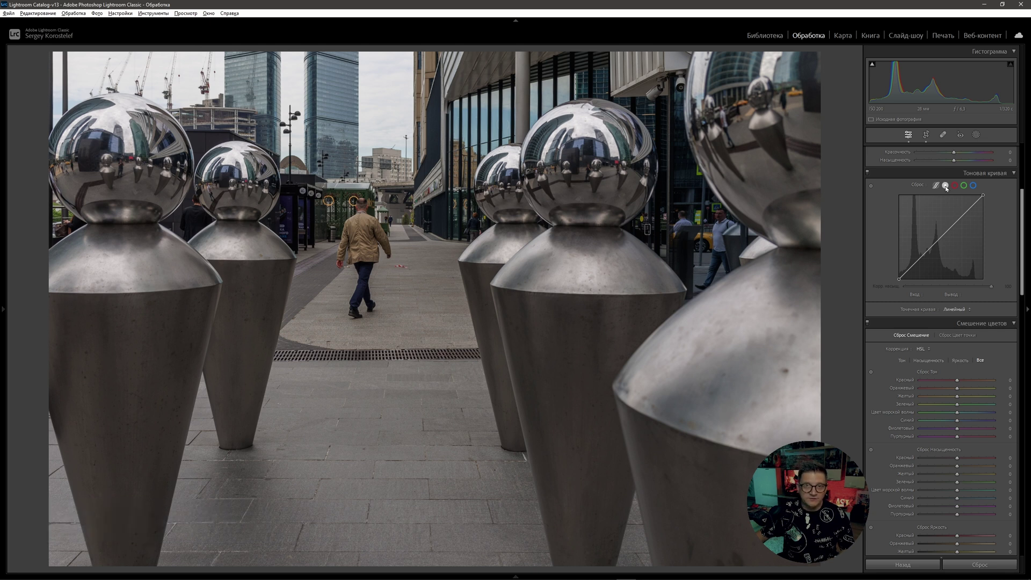
{"action": "left_click", "coordinate": [942, 237]}
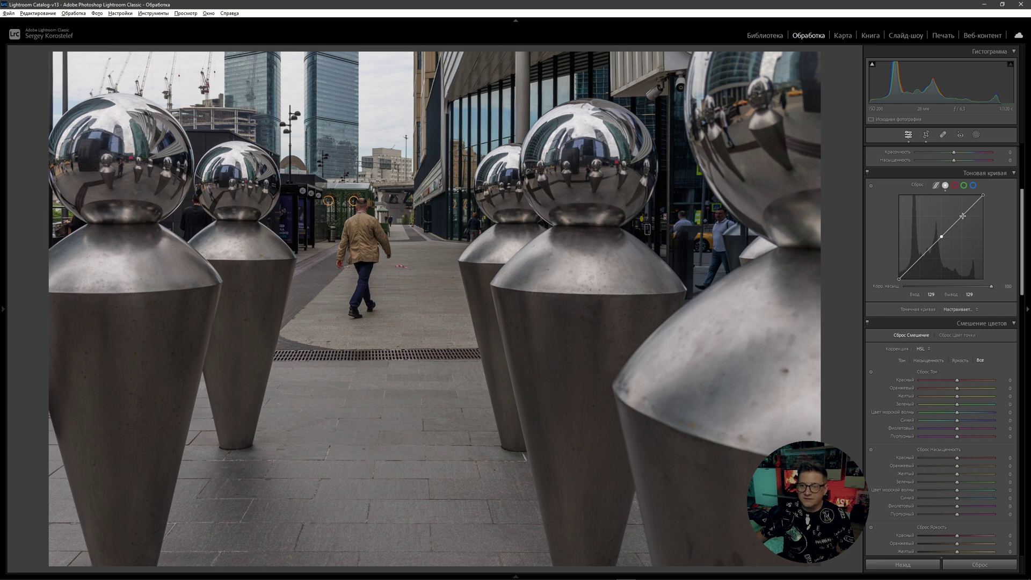
{"action": "left_click", "coordinate": [962, 215]}
{"action": "left_click", "coordinate": [920, 258]}
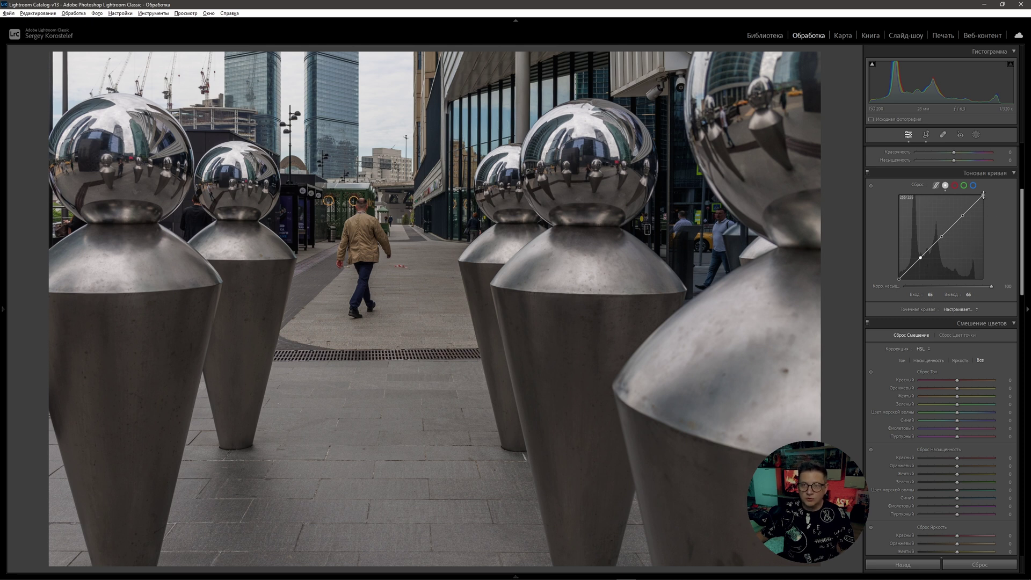
{"action": "mouse_move", "coordinate": [982, 195]}
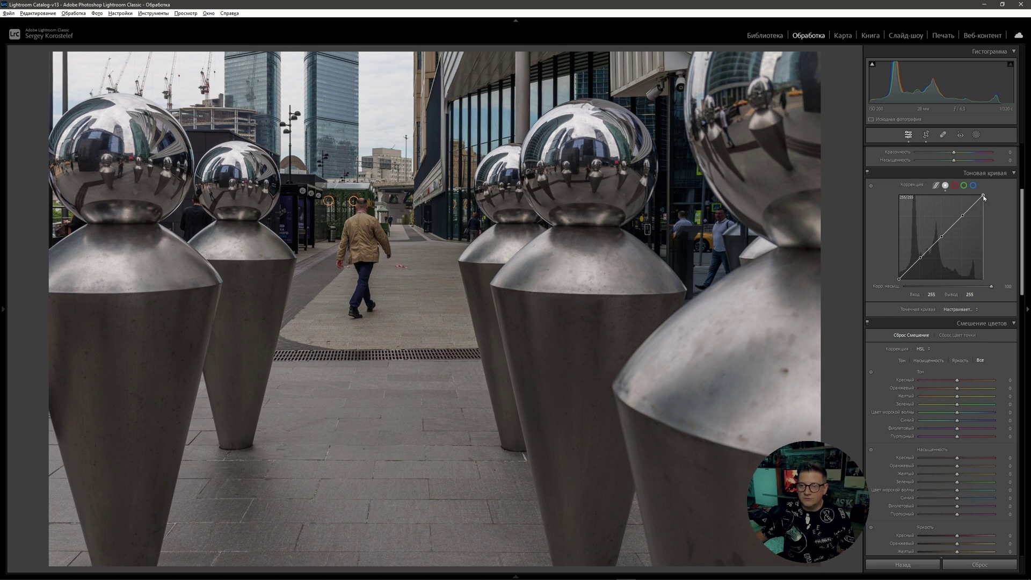
{"action": "left_click_drag", "start_coordinate": [989, 209], "coordinate": [991, 215]}
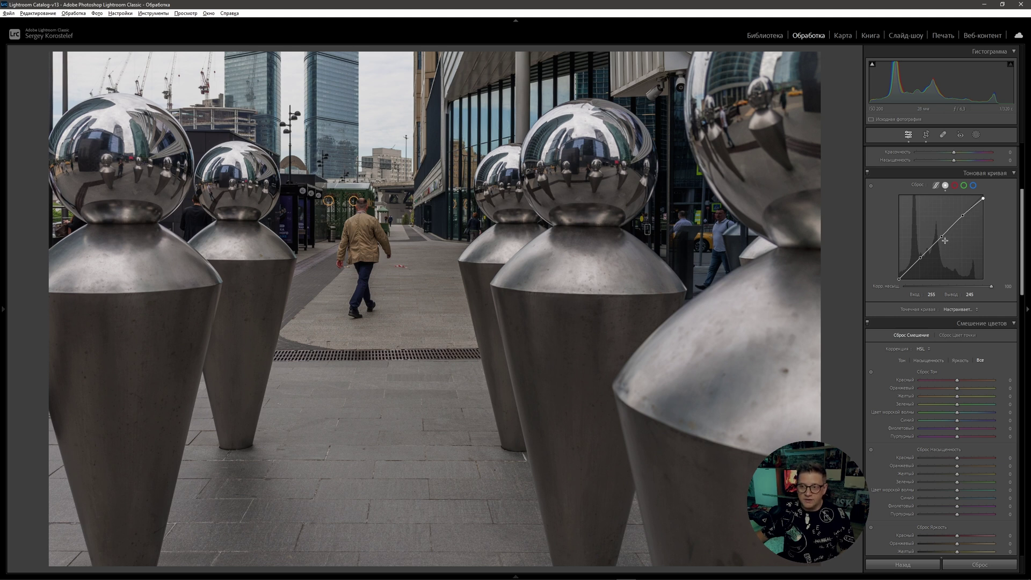
Pull the lower curve point down to darken shadows and lift the black point slightly
{"action": "mouse_move", "coordinate": [920, 258]}
{"action": "left_click_drag", "start_coordinate": [920, 258], "coordinate": [921, 279]}
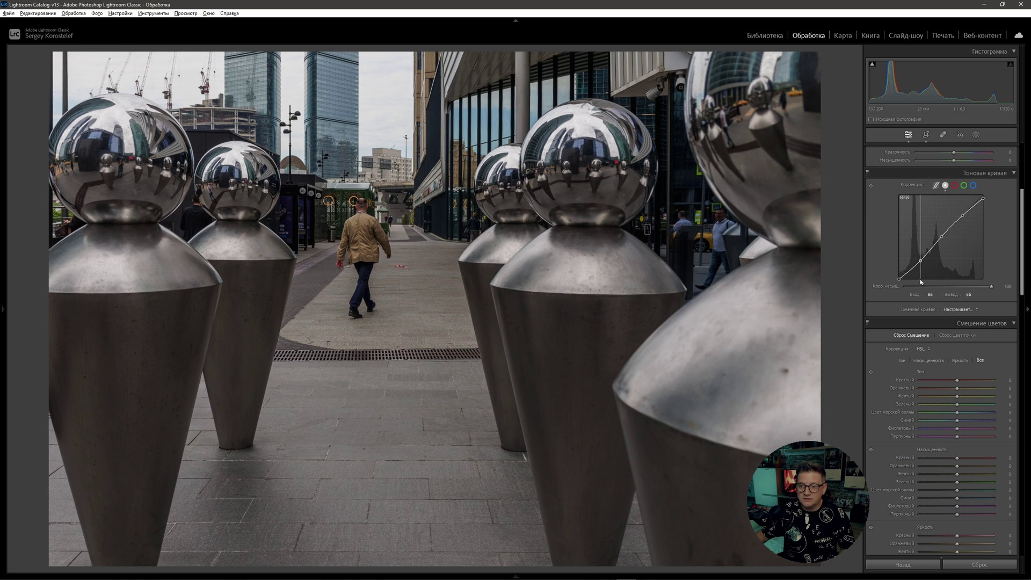
{"action": "left_click_drag", "start_coordinate": [921, 288], "coordinate": [920, 293]}
{"action": "key", "text": "alt"}
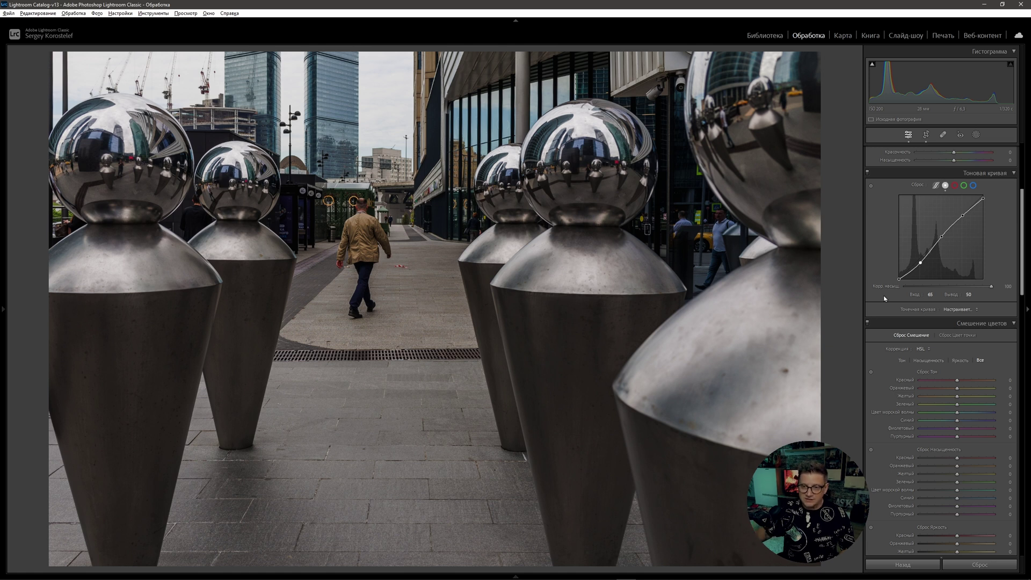
{"action": "mouse_move", "coordinate": [899, 279]}
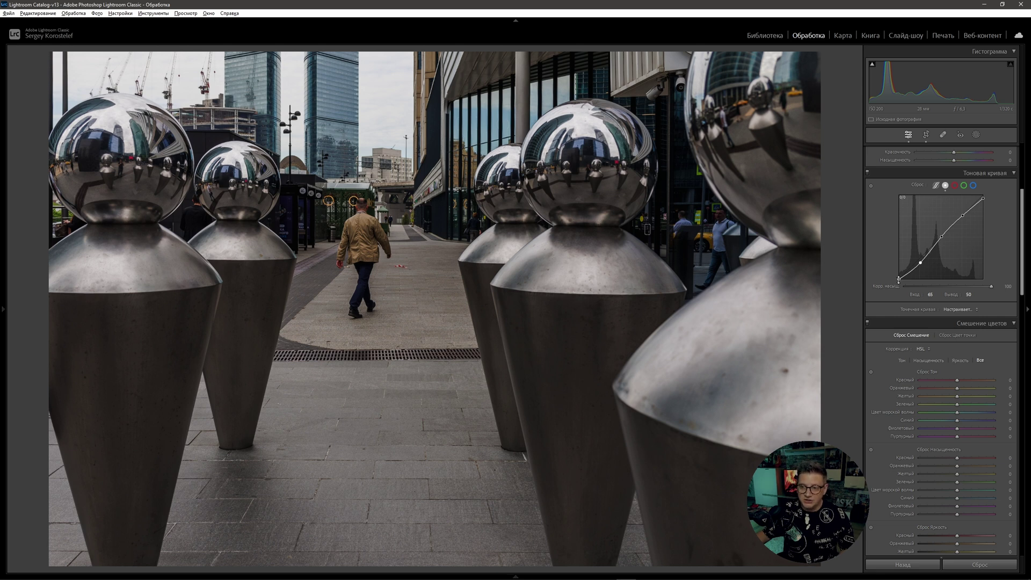
{"action": "left_click_drag", "start_coordinate": [898, 279], "coordinate": [892, 275]}
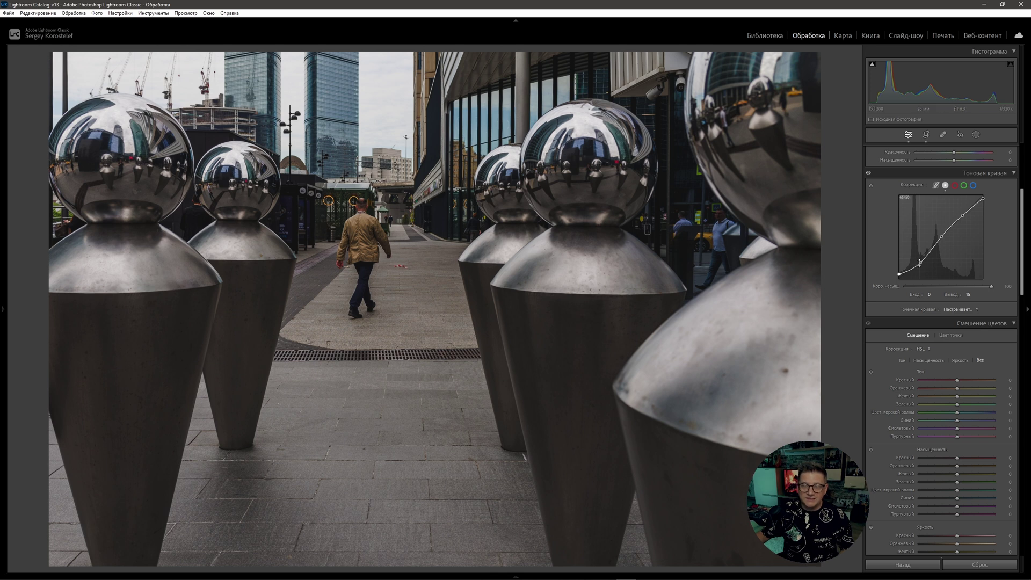
{"action": "key", "text": "alt"}
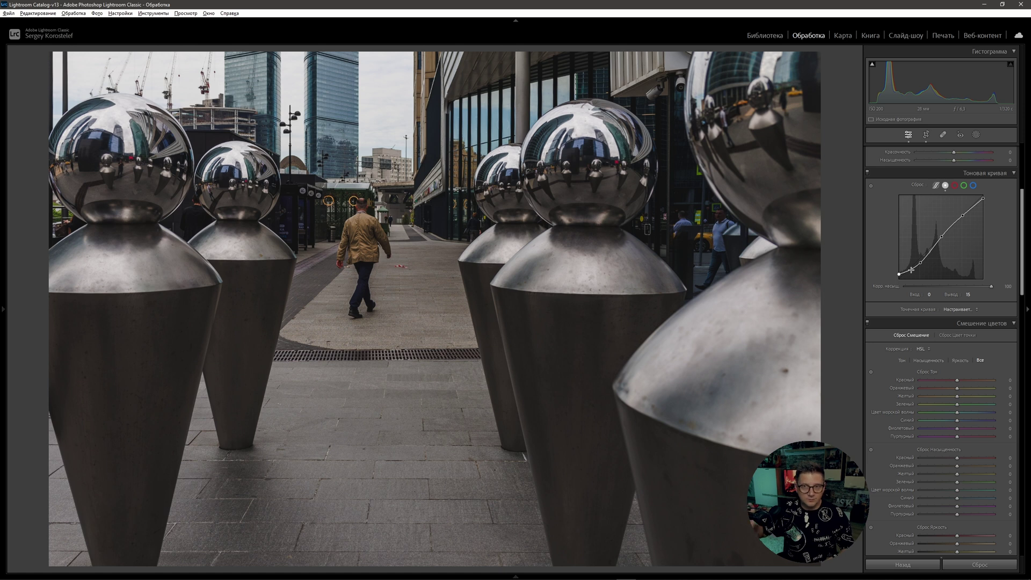
Add a shadow point at input 37, nudge it to output 20, and compare with the curve off
{"action": "left_click", "coordinate": [910, 270]}
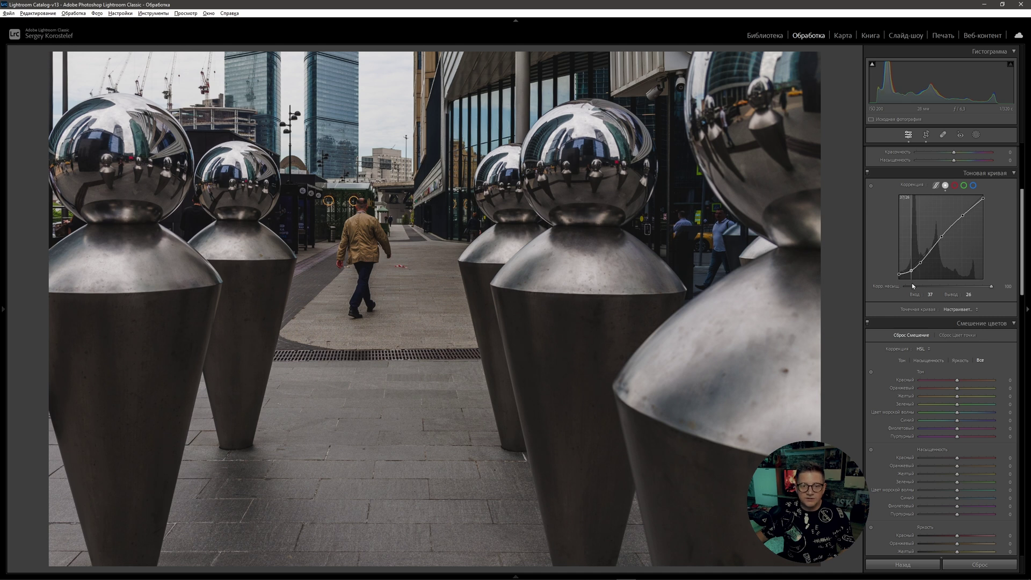
{"action": "key", "text": "Down"}
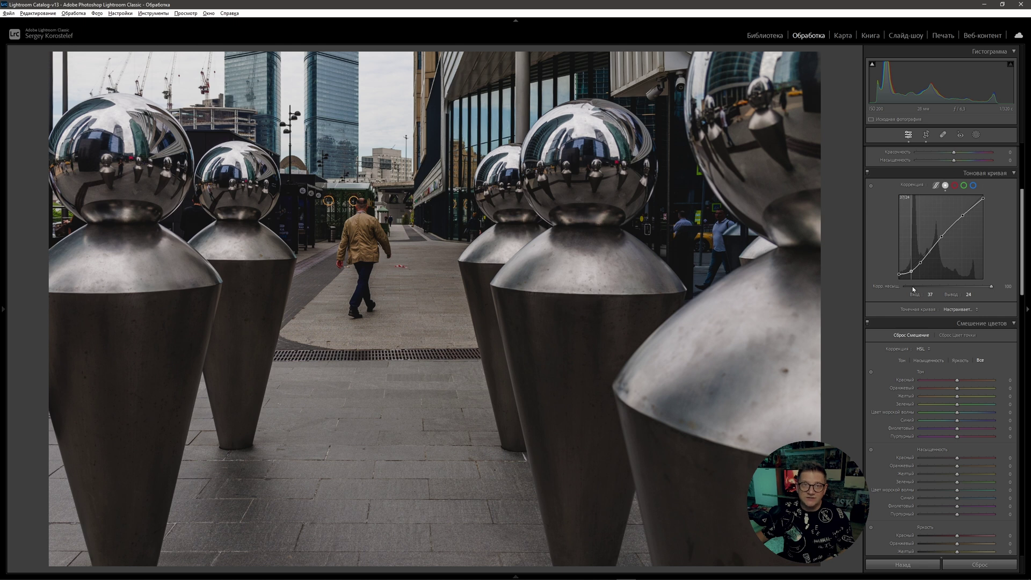
{"action": "key", "text": "Down"}
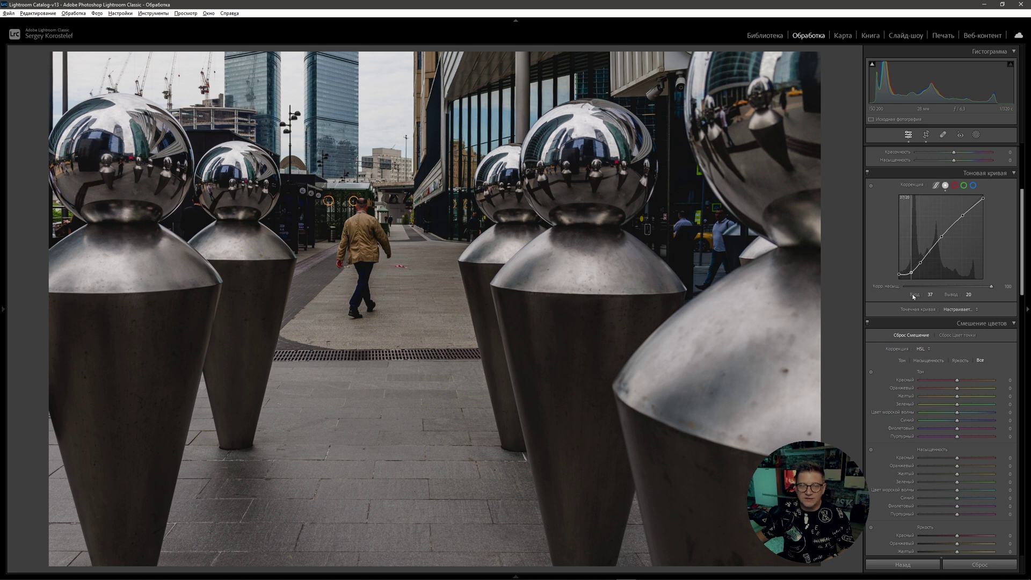
{"action": "left_click", "coordinate": [869, 174]}
{"action": "left_click", "coordinate": [869, 174]}
{"action": "left_click", "coordinate": [869, 174]}
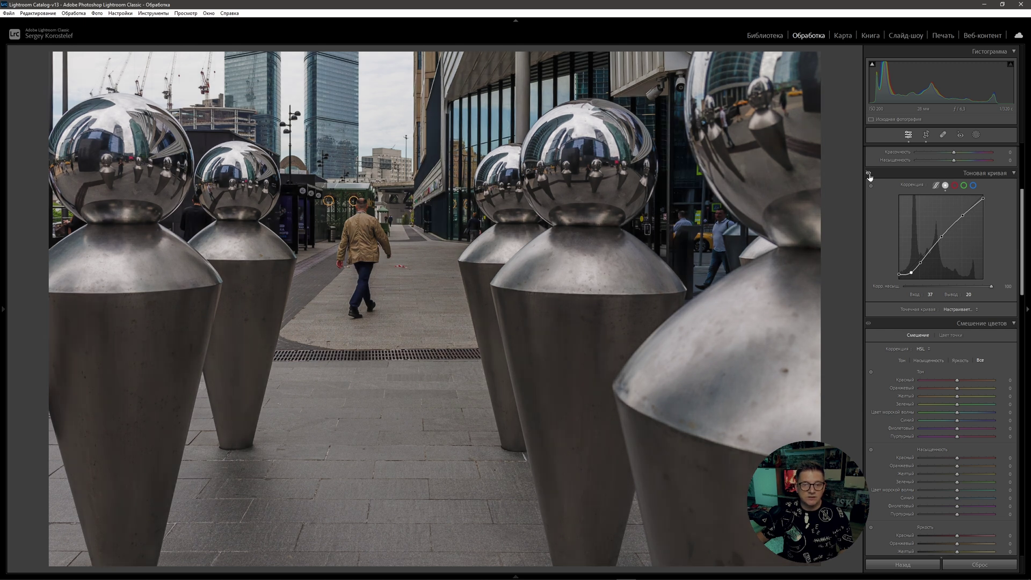
Re-enable the curve; on the Red channel add points at 128 and 65, lowering 65 to 63
{"action": "left_click", "coordinate": [868, 174]}
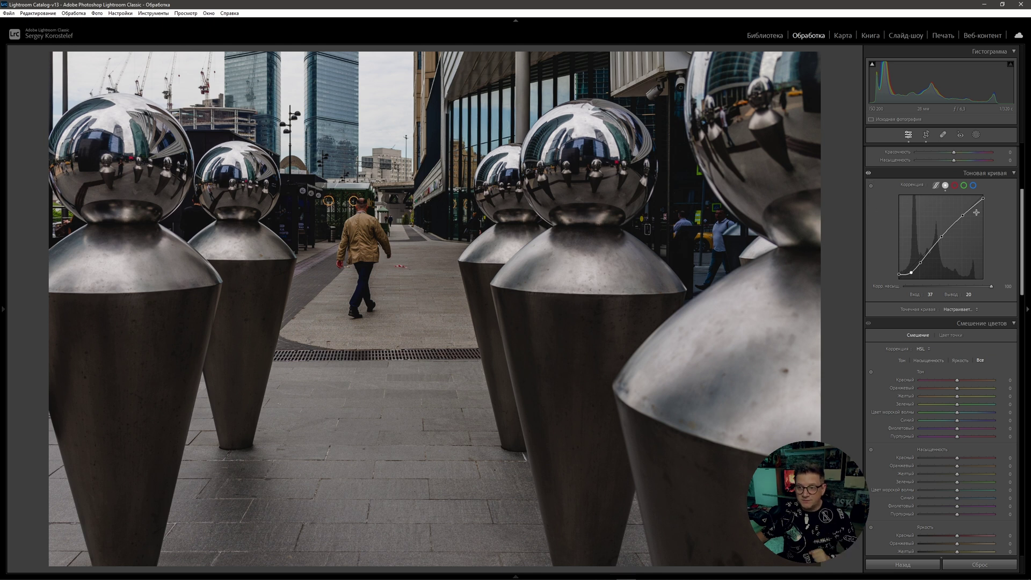
{"action": "left_click", "coordinate": [956, 185]}
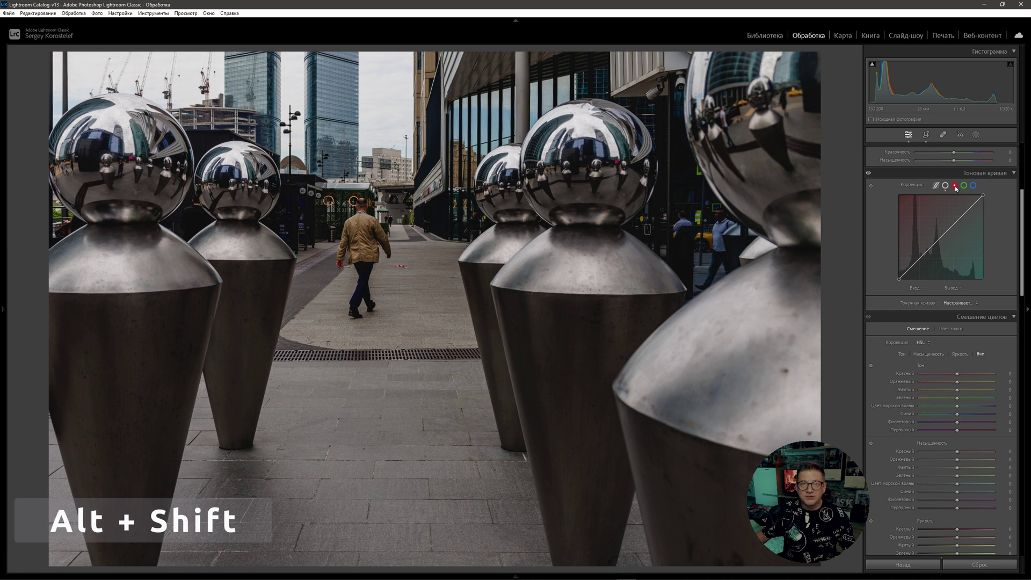
{"action": "key", "text": "alt+shift"}
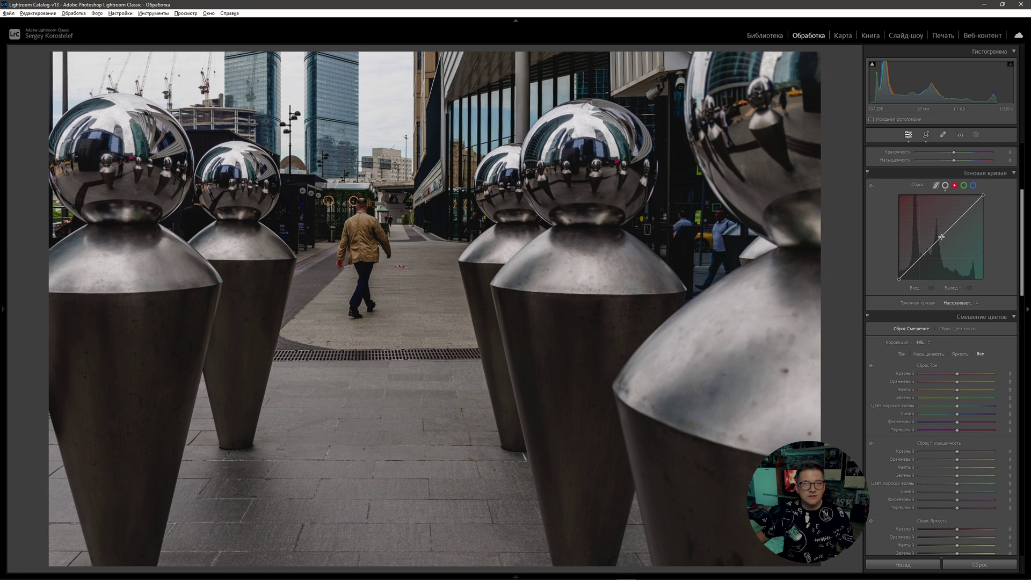
{"action": "left_click", "coordinate": [941, 237]}
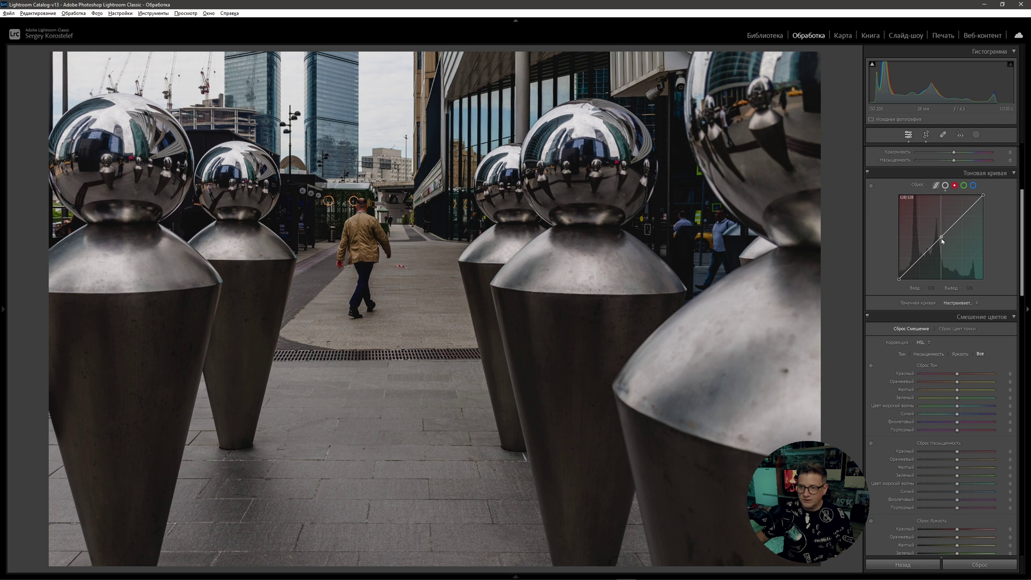
{"action": "left_click", "coordinate": [920, 258]}
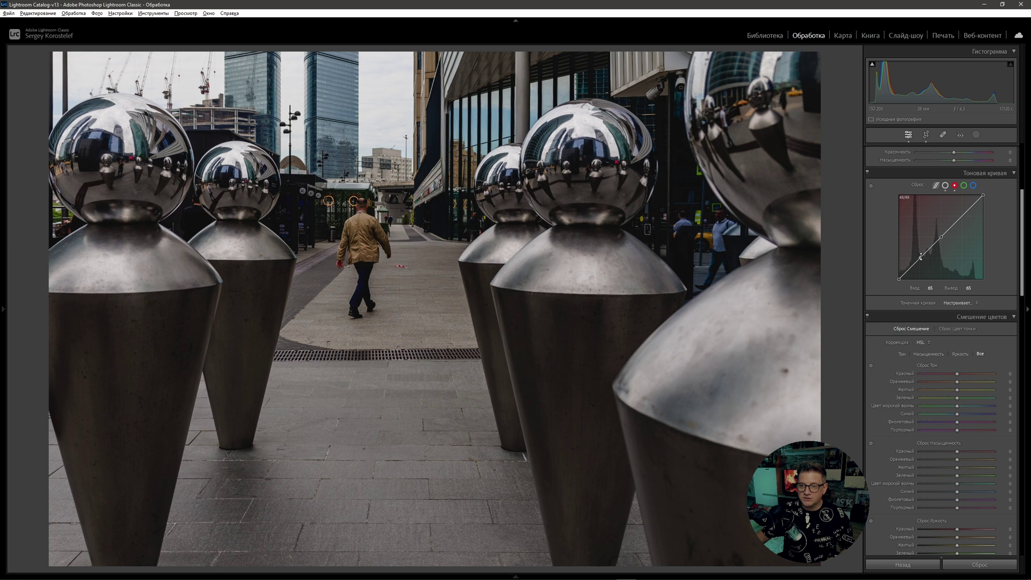
{"action": "left_click_drag", "start_coordinate": [921, 257], "coordinate": [921, 263]}
{"action": "left_click_drag", "start_coordinate": [922, 264], "coordinate": [922, 265]}
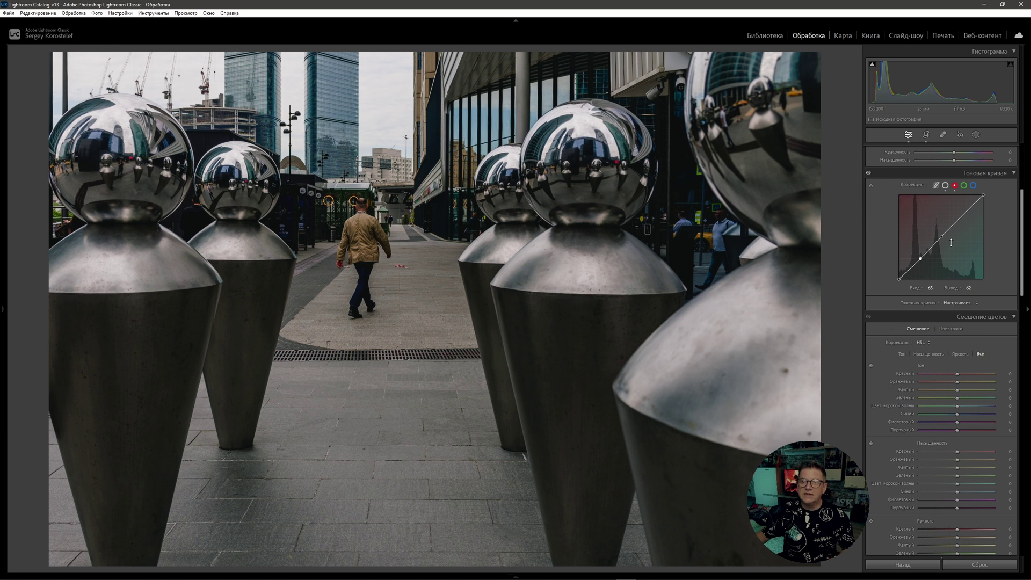
On the Blue channel, anchor points at 128 and 65 and raise the black point to about 10
{"action": "left_click", "coordinate": [973, 187]}
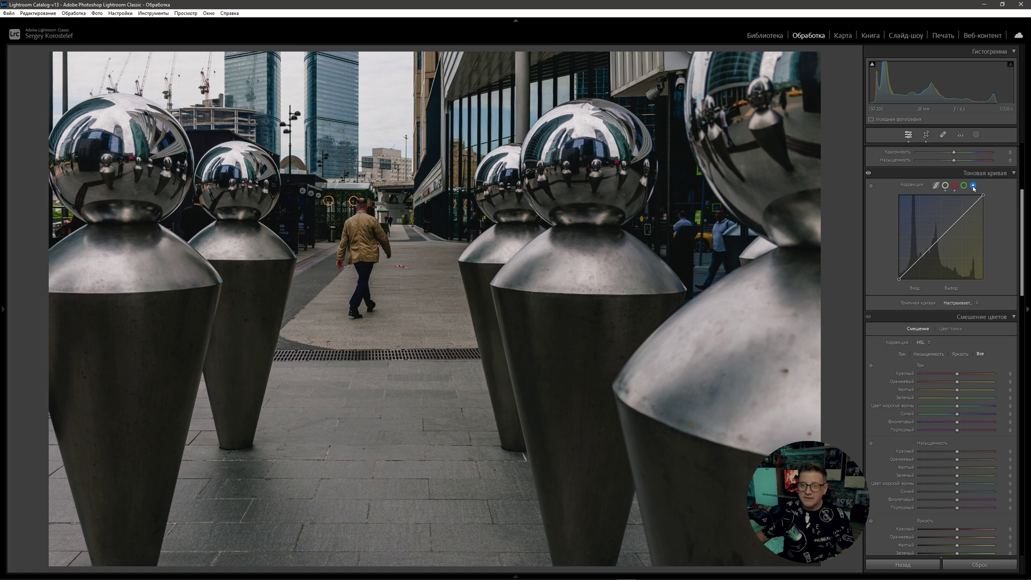
{"action": "key", "text": "alt"}
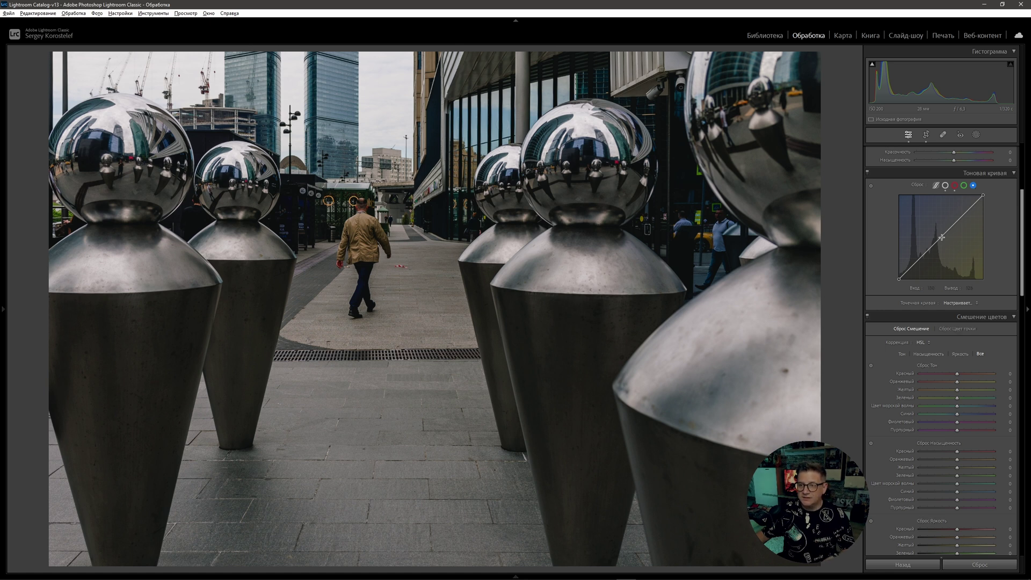
{"action": "left_click", "coordinate": [941, 237]}
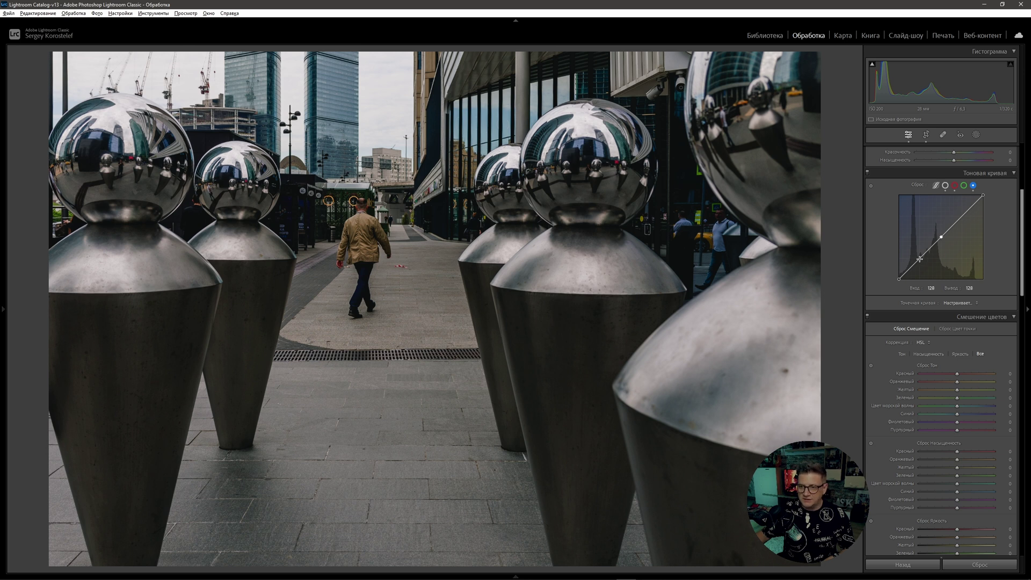
{"action": "left_click", "coordinate": [919, 258]}
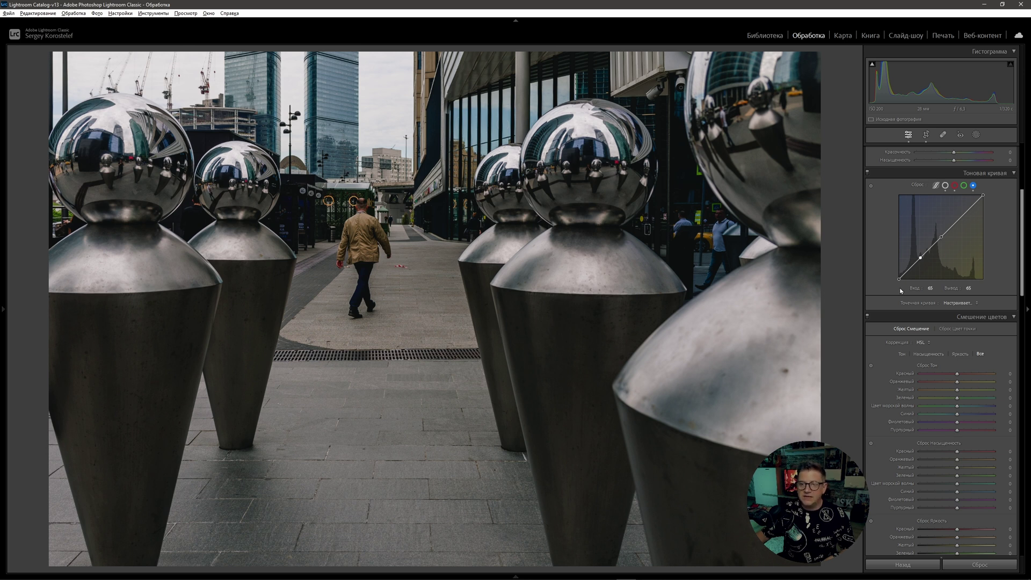
{"action": "mouse_move", "coordinate": [899, 279]}
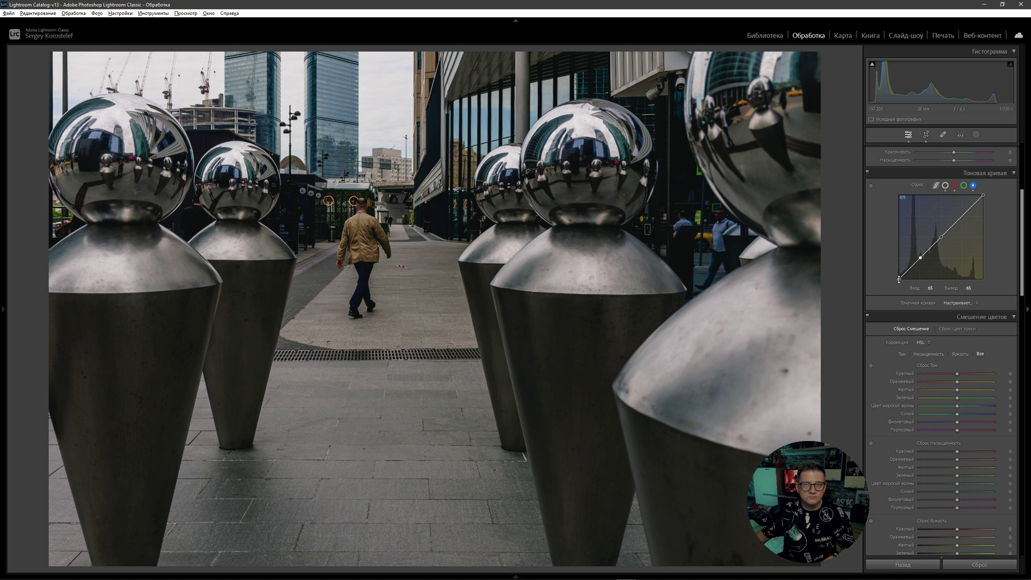
{"action": "left_click_drag", "start_coordinate": [899, 279], "coordinate": [892, 262]}
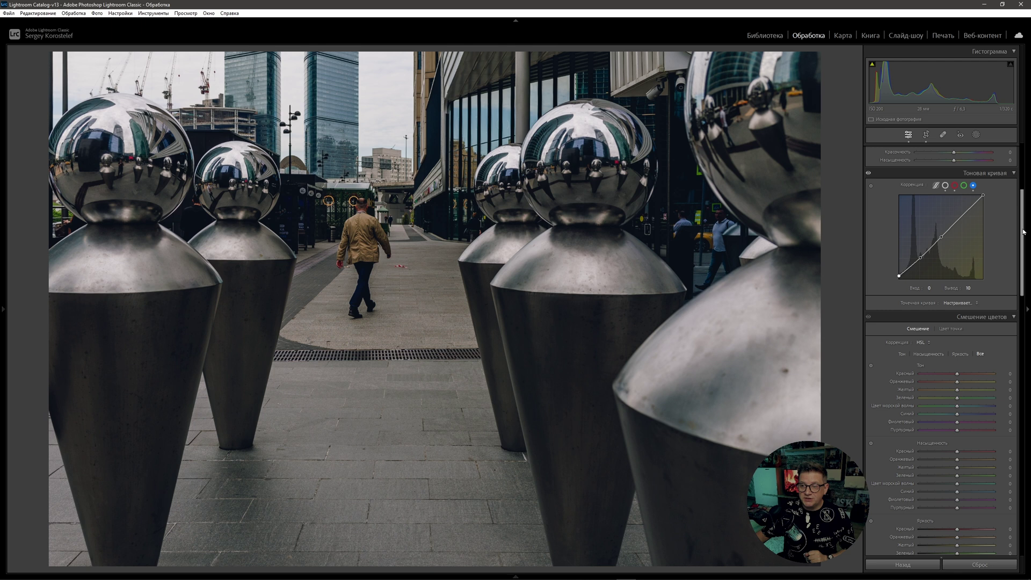
{"action": "left_click_drag", "start_coordinate": [1021, 230], "coordinate": [1021, 273]}
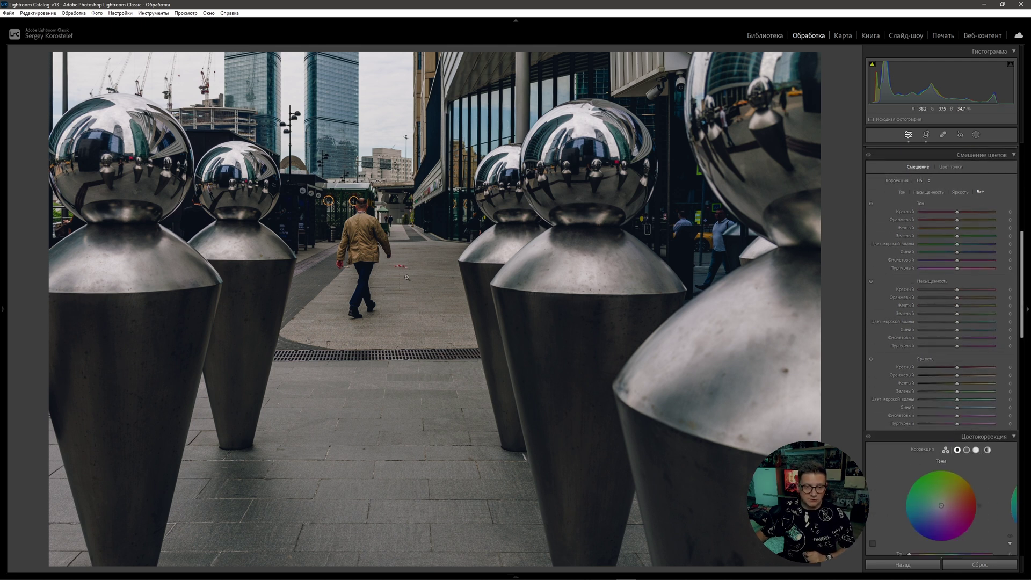
Zoom in on the man's jacket, set Red Hue +7 and Red Saturation −50, then return to fit view
{"action": "left_click", "coordinate": [357, 239]}
{"action": "mouse_move", "coordinate": [380, 313]}
{"action": "left_mouse_down"}
{"action": "mouse_move", "coordinate": [477, 313]}
{"action": "mouse_move", "coordinate": [447, 309]}
{"action": "left_mouse_up"}
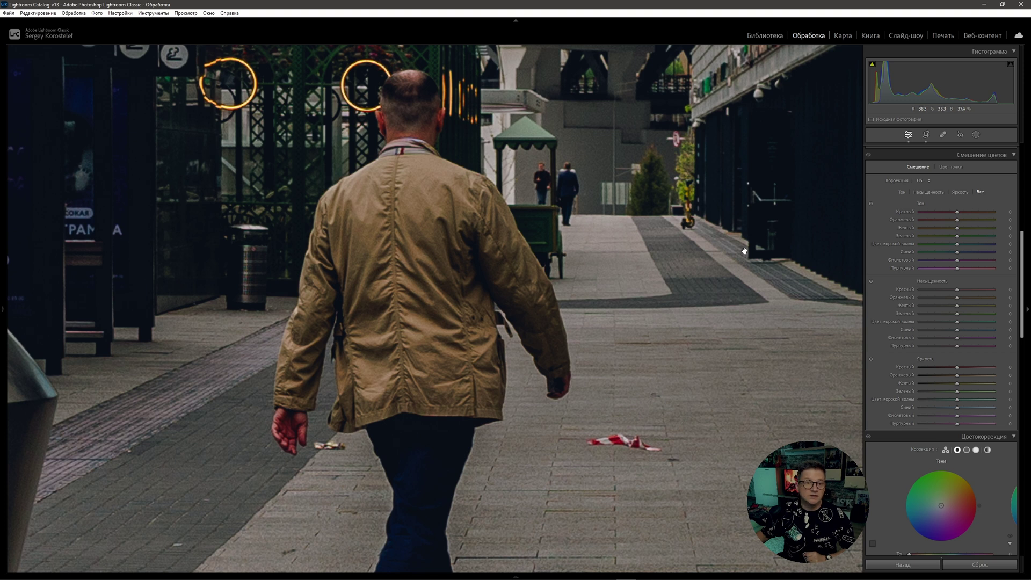
{"action": "left_click_drag", "start_coordinate": [957, 291], "coordinate": [943, 290]}
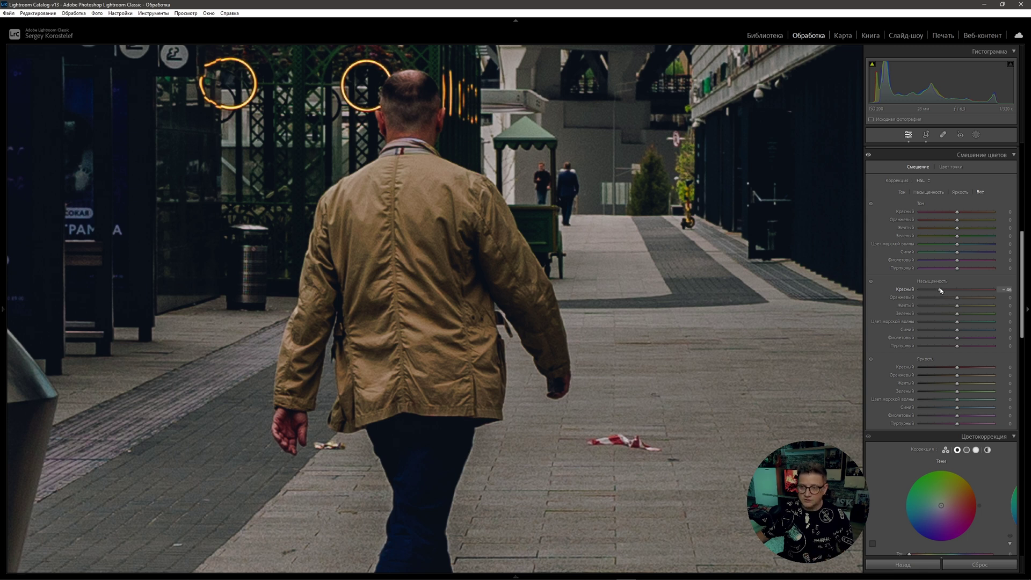
{"action": "key", "text": "shift"}
{"action": "left_click_drag", "start_coordinate": [940, 290], "coordinate": [938, 290]}
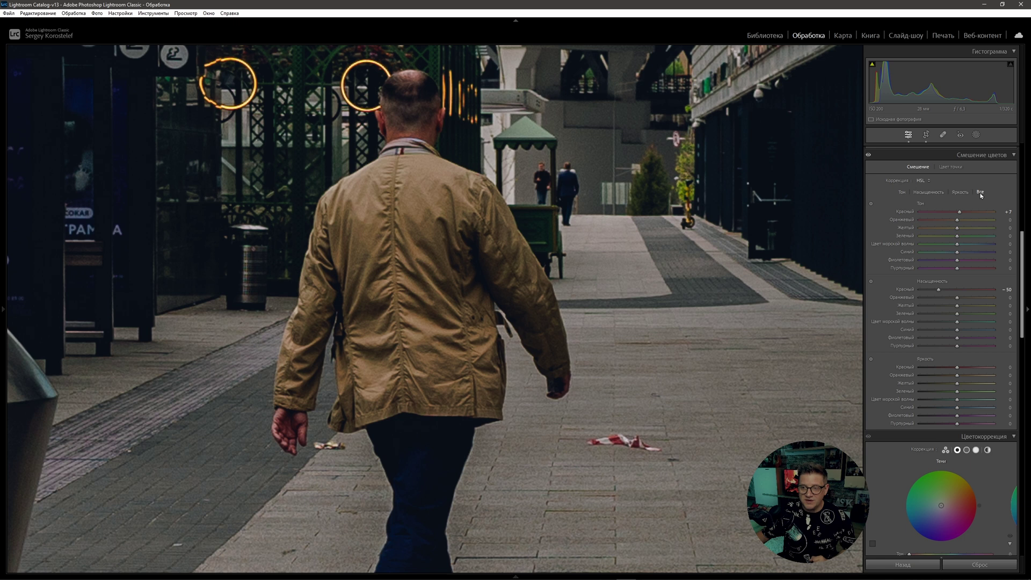
{"action": "left_click", "coordinate": [609, 316]}
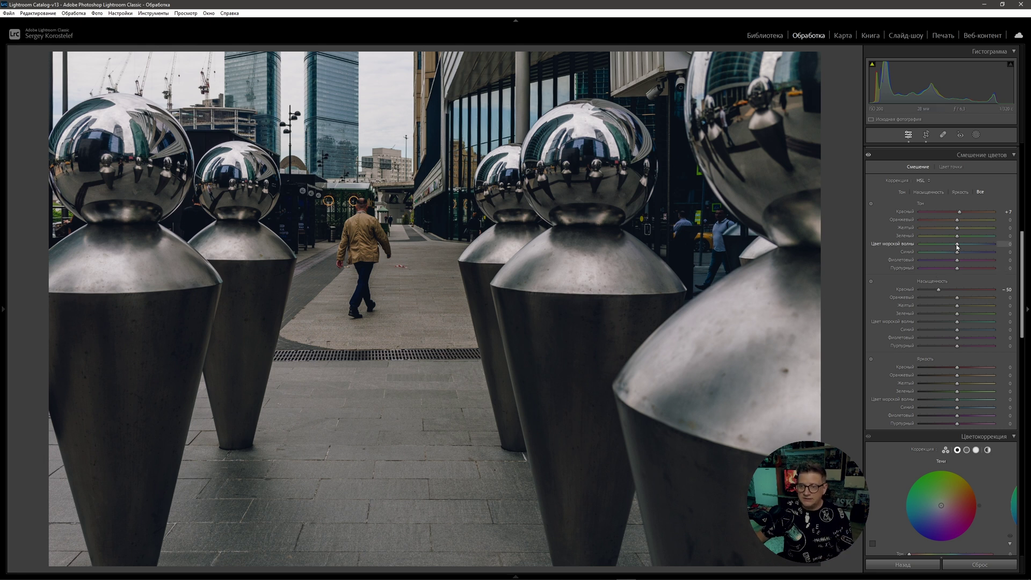
Set Yellow Hue −20, Green Hue −75 and Green Saturation −80, checking the chrome ball reflections up close
{"action": "left_click_drag", "start_coordinate": [957, 228], "coordinate": [954, 229]}
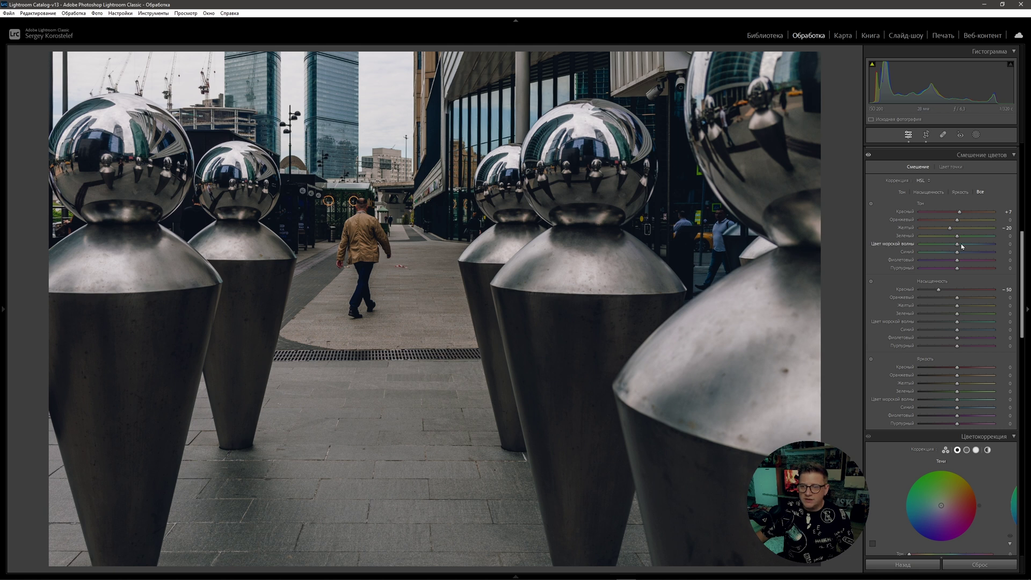
{"action": "left_click", "coordinate": [705, 185]}
{"action": "left_click_drag", "start_coordinate": [705, 184], "coordinate": [674, 203]}
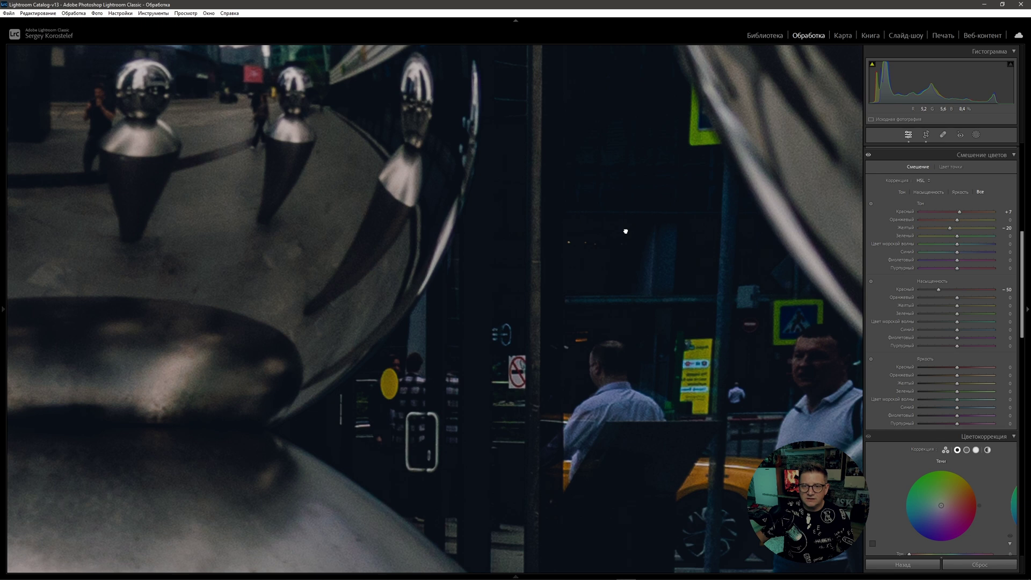
{"action": "left_click", "coordinate": [624, 230]}
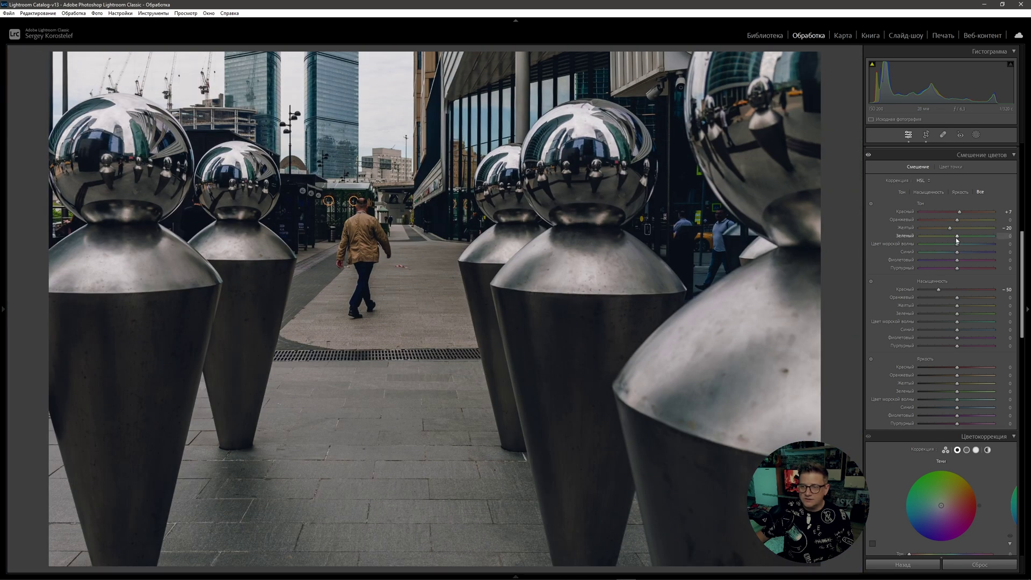
{"action": "left_click_drag", "start_coordinate": [957, 236], "coordinate": [930, 237]}
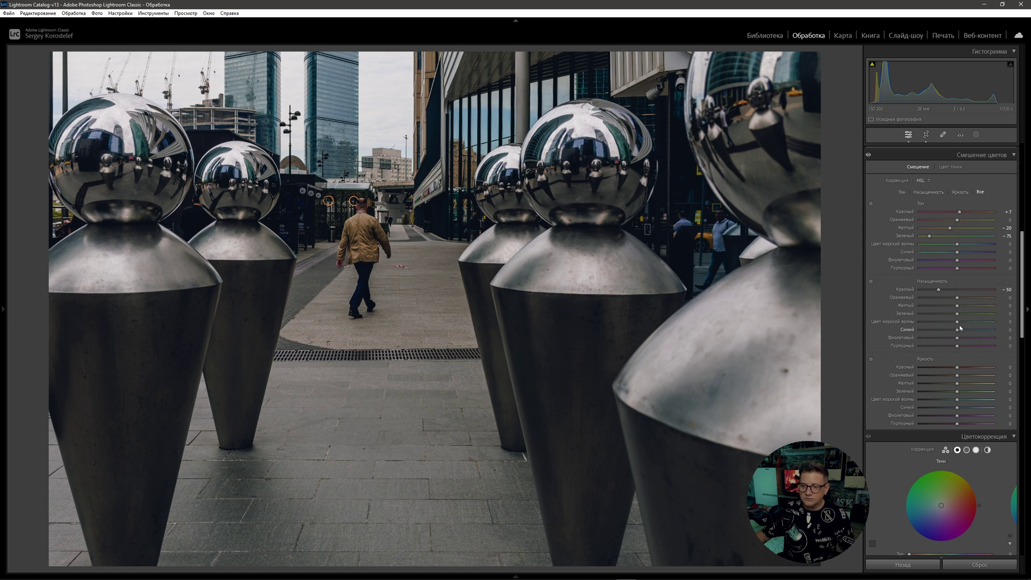
{"action": "left_click_drag", "start_coordinate": [956, 314], "coordinate": [931, 317]}
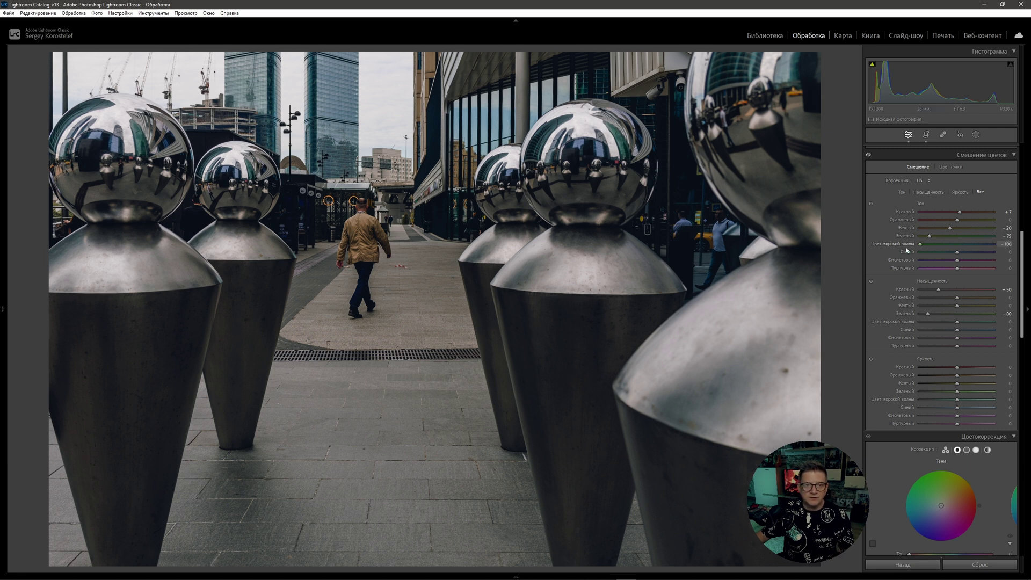
{"action": "scroll", "coordinate": [962, 256], "scroll_direction": "down", "scroll_amount": 4}
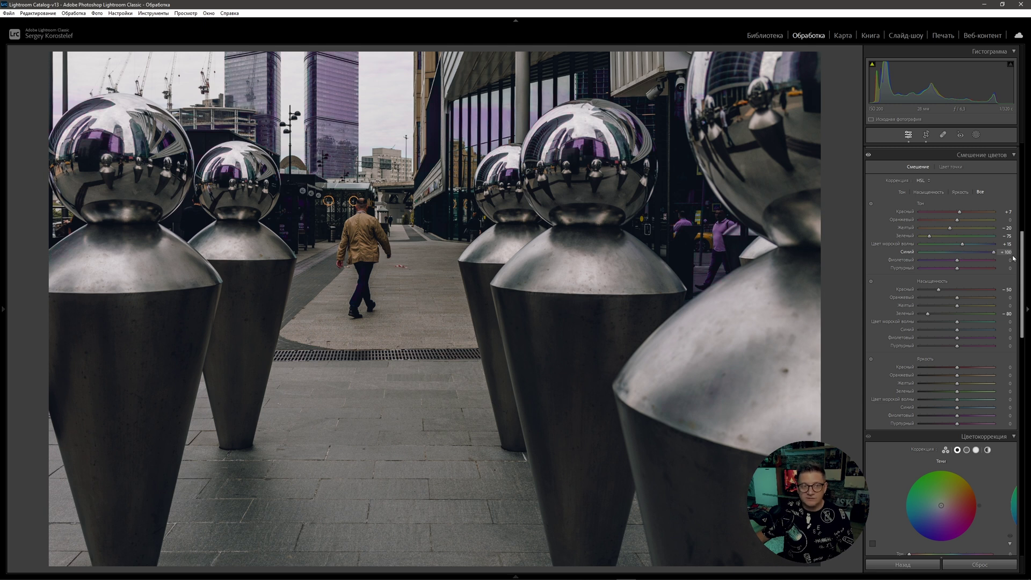
Set Blue Hue −10, Purple Hue −85, Purple Saturation −30 and Magenta Hue −100, comparing with the before view
{"action": "left_click_drag", "start_coordinate": [957, 260], "coordinate": [956, 259]}
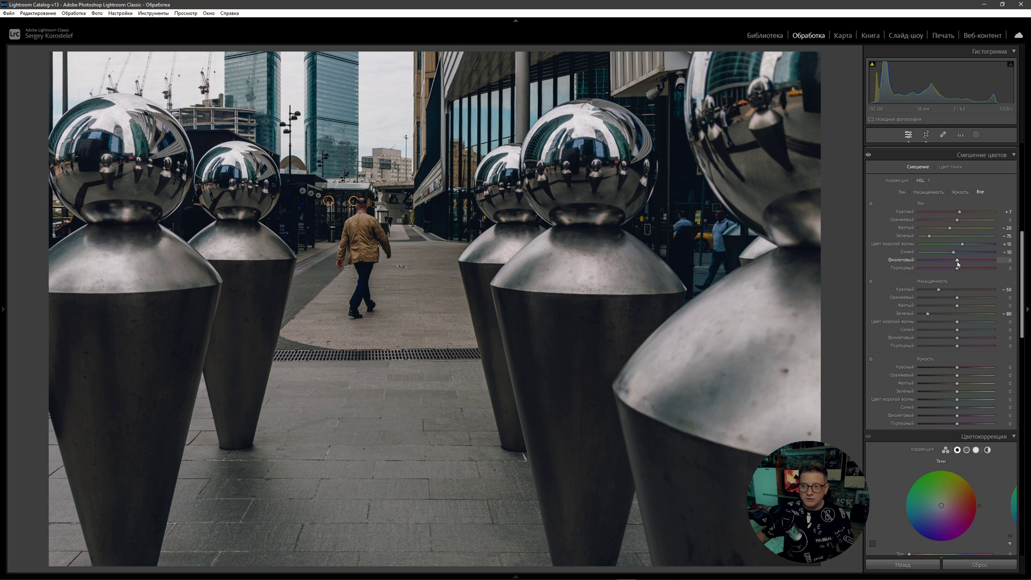
{"action": "double_click", "coordinate": [931, 264]}
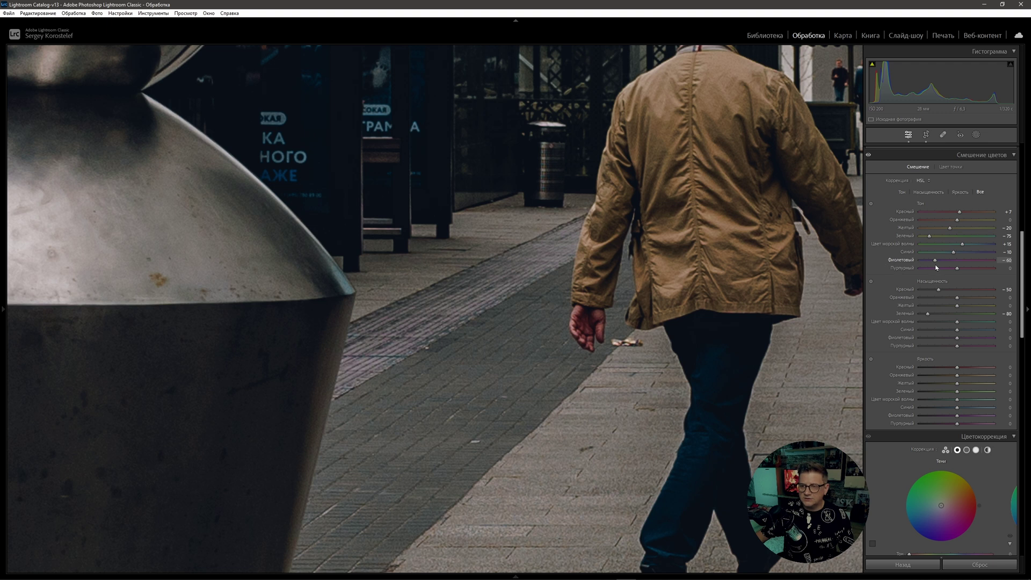
{"action": "left_click_drag", "start_coordinate": [927, 266], "coordinate": [925, 265]}
{"action": "left_click_drag", "start_coordinate": [957, 338], "coordinate": [933, 340]}
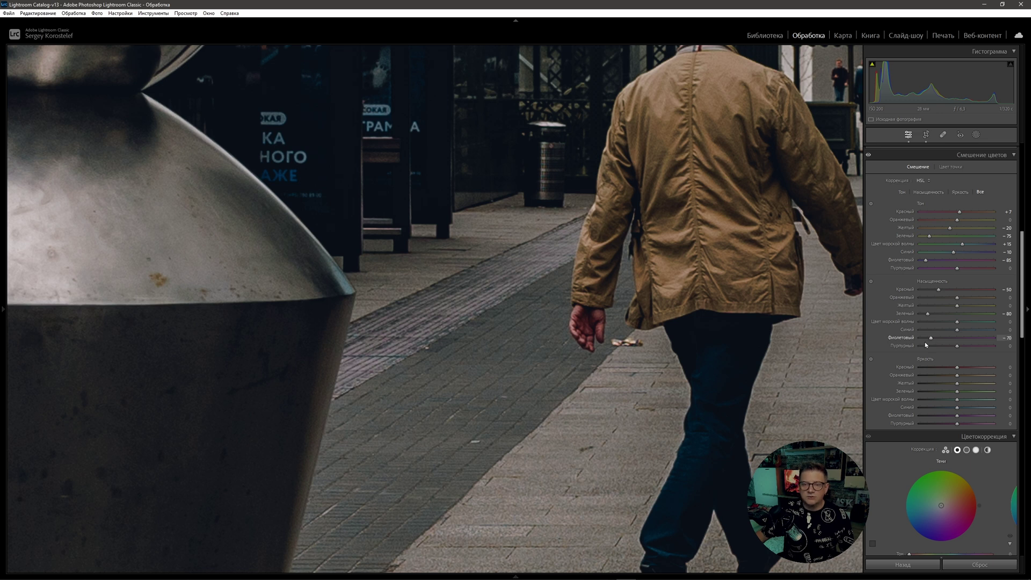
{"action": "left_click", "coordinate": [652, 355]}
{"action": "key", "text": "backslash"}
{"action": "key", "text": "backslash"}
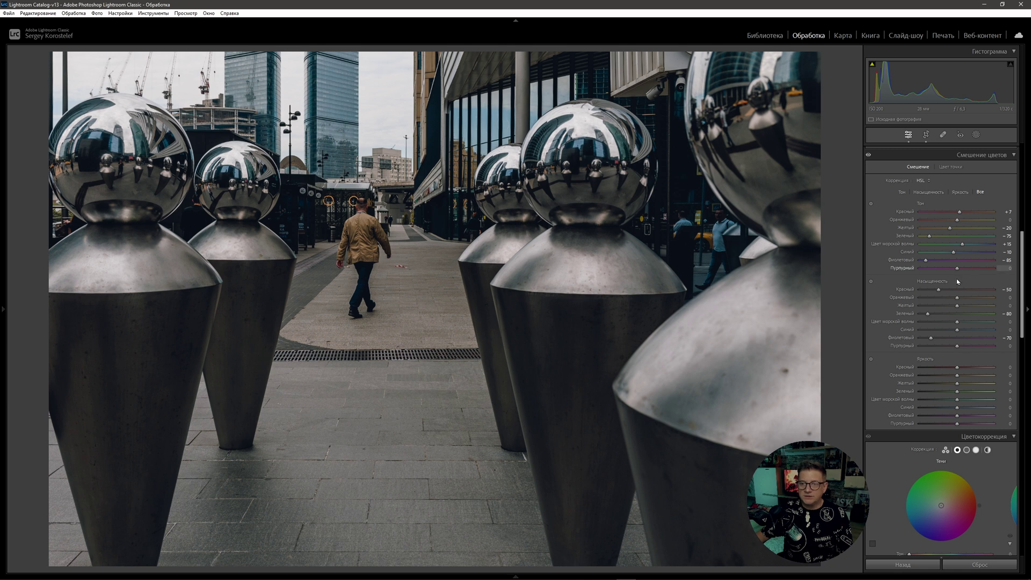
{"action": "left_click_drag", "start_coordinate": [957, 268], "coordinate": [902, 268]}
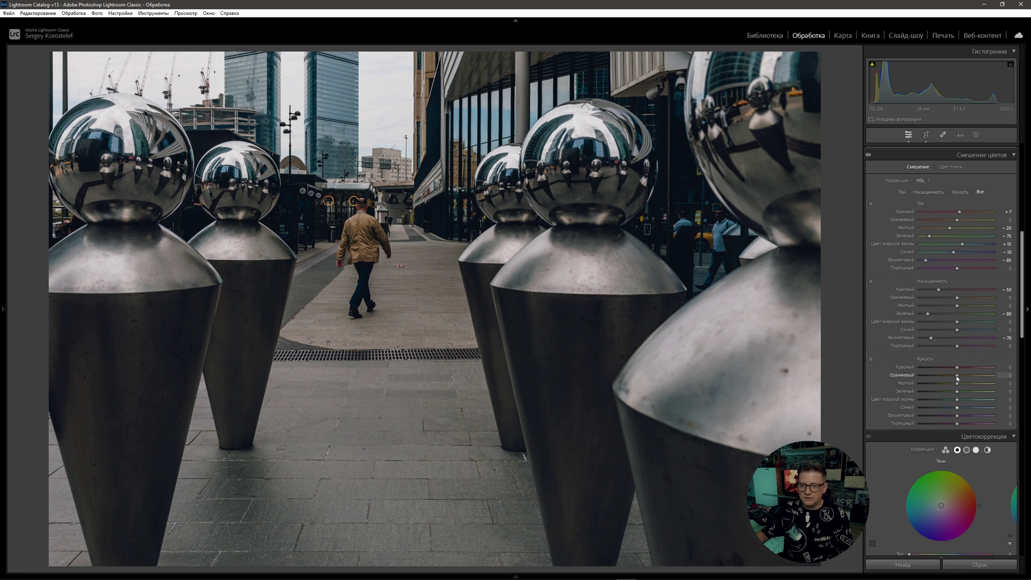
Raise Orange and Yellow luminance to +20 and ease Blue saturation up to about −15
{"action": "left_click_drag", "start_coordinate": [957, 378], "coordinate": [965, 377]}
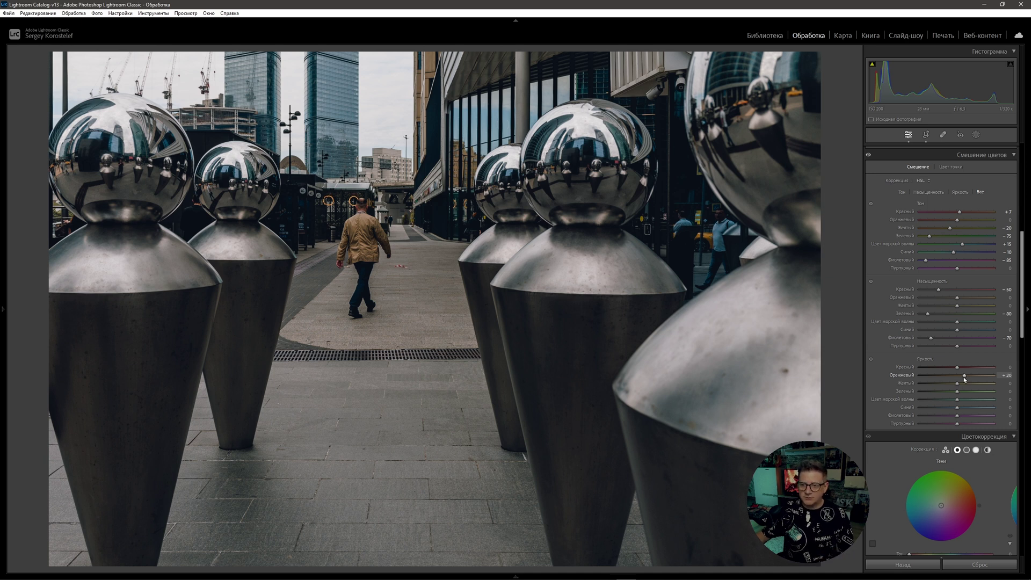
{"action": "mouse_move", "coordinate": [976, 388]}
{"action": "left_mouse_down"}
{"action": "mouse_move", "coordinate": [992, 386]}
{"action": "mouse_move", "coordinate": [965, 387]}
{"action": "left_mouse_up"}
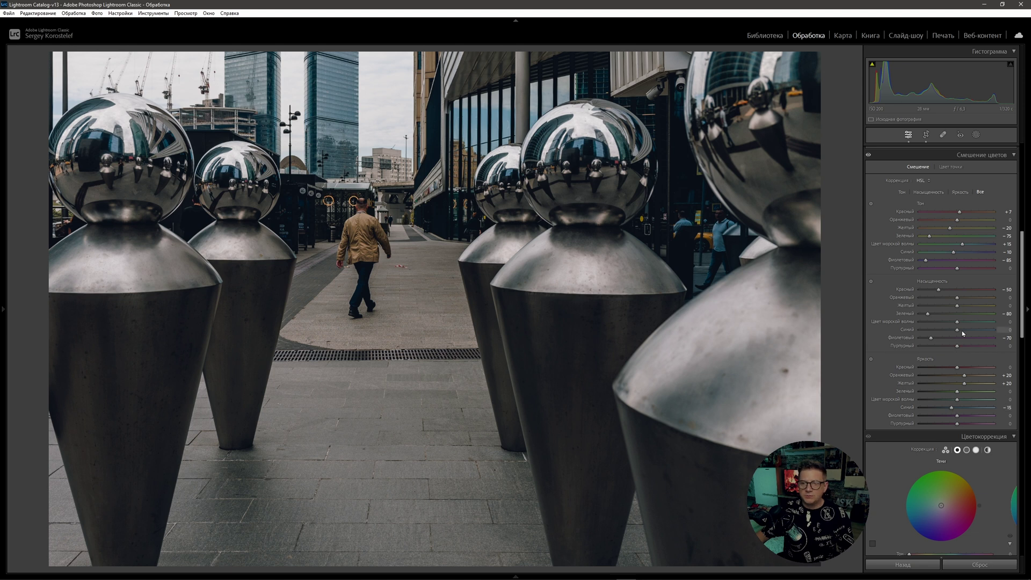
{"action": "left_click_drag", "start_coordinate": [952, 333], "coordinate": [952, 334]}
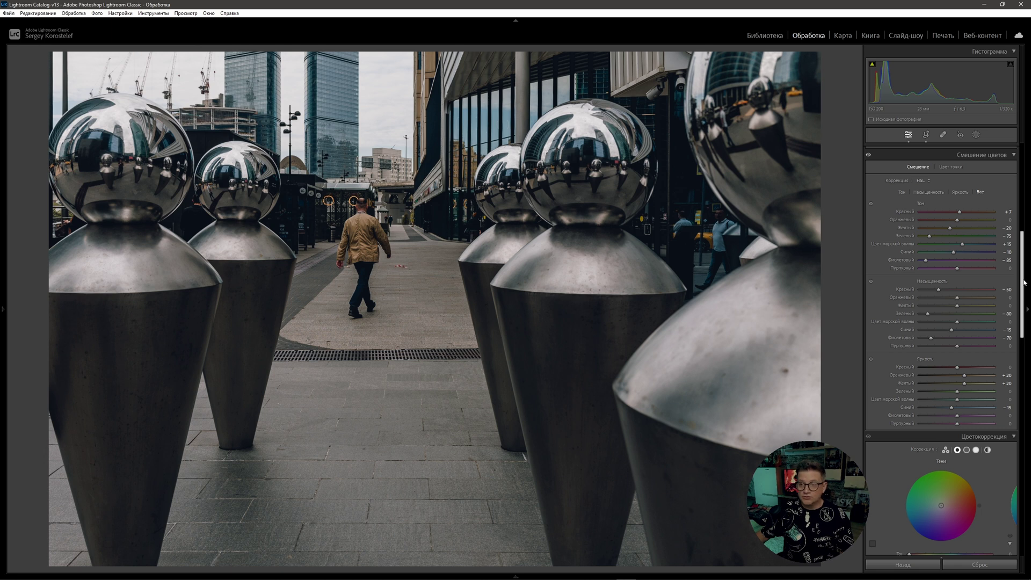
Nudge global Exposure up about +0.15 with fine control, then bring up the masking options
{"action": "left_click_drag", "start_coordinate": [1024, 283], "coordinate": [1024, 197]}
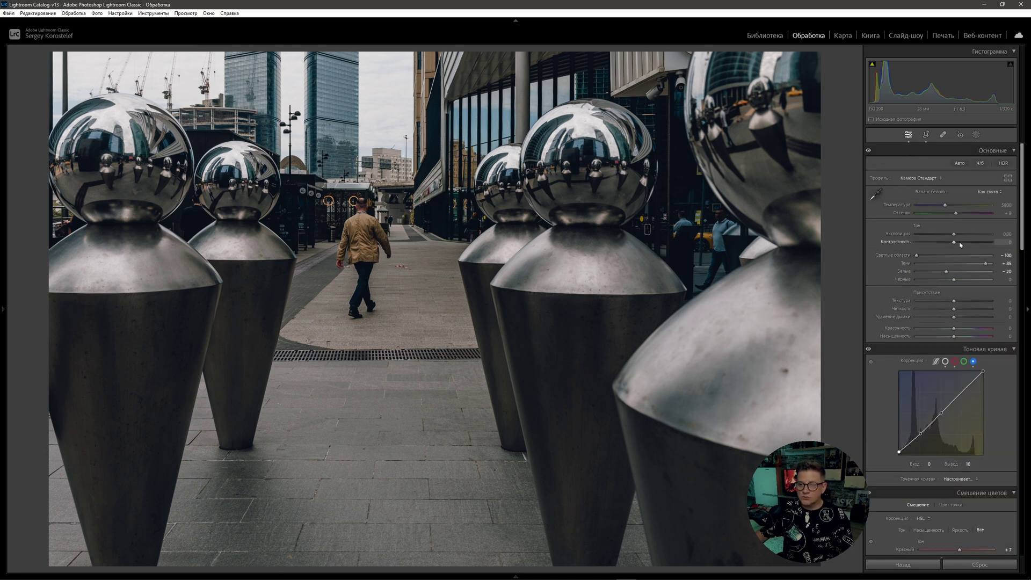
{"action": "left_click_drag", "start_coordinate": [954, 236], "coordinate": [955, 234]}
{"action": "key", "text": "shift"}
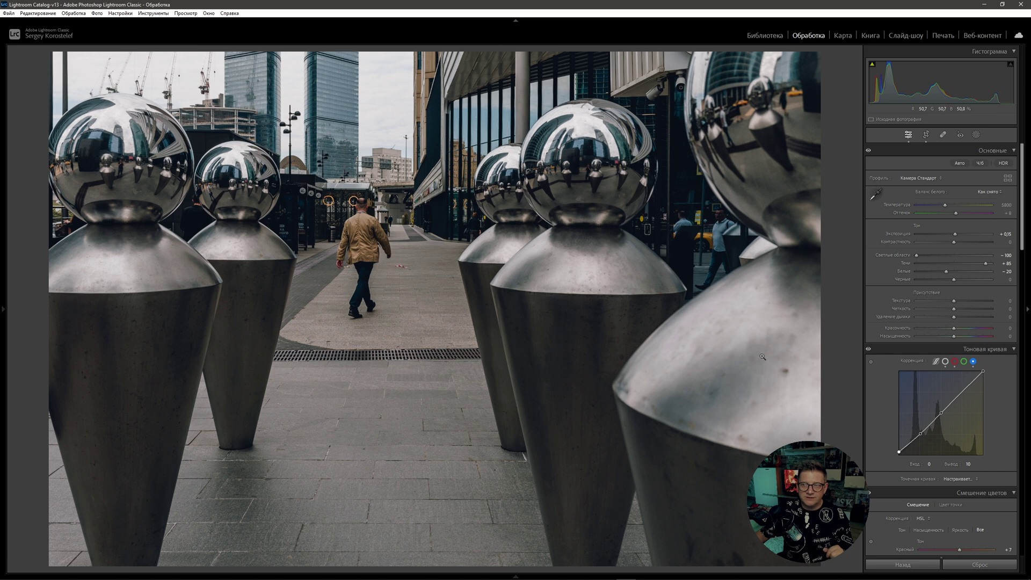
{"action": "left_click", "coordinate": [976, 135]}
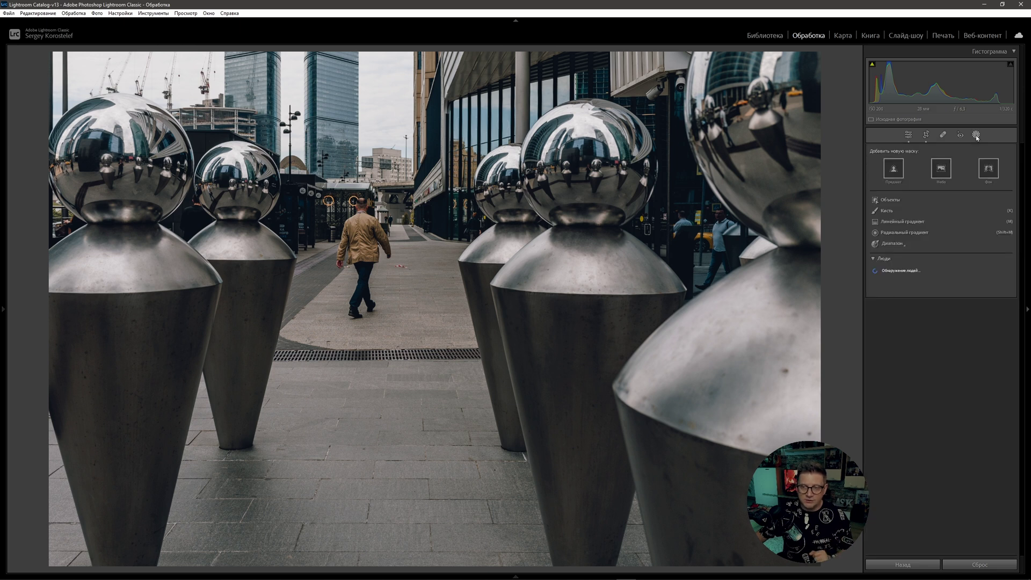
Add a reset linear gradient up from the bottom edge with exposure −0.70
{"action": "left_click", "coordinate": [901, 221]}
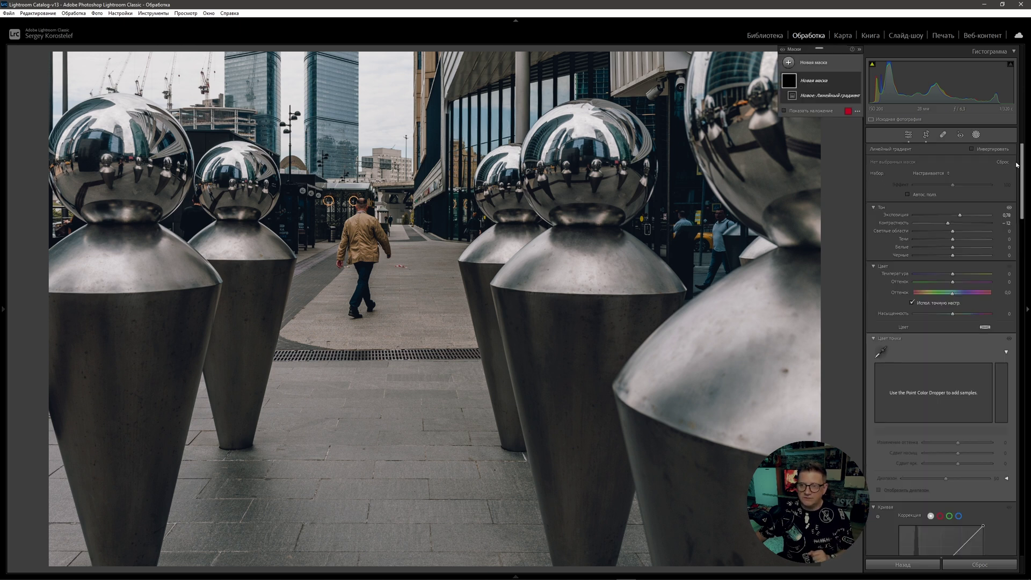
{"action": "left_click", "coordinate": [1003, 162]}
{"action": "mouse_move", "coordinate": [488, 565]}
{"action": "left_mouse_down"}
{"action": "mouse_move", "coordinate": [474, 312]}
{"action": "mouse_move", "coordinate": [486, 235]}
{"action": "left_mouse_up"}
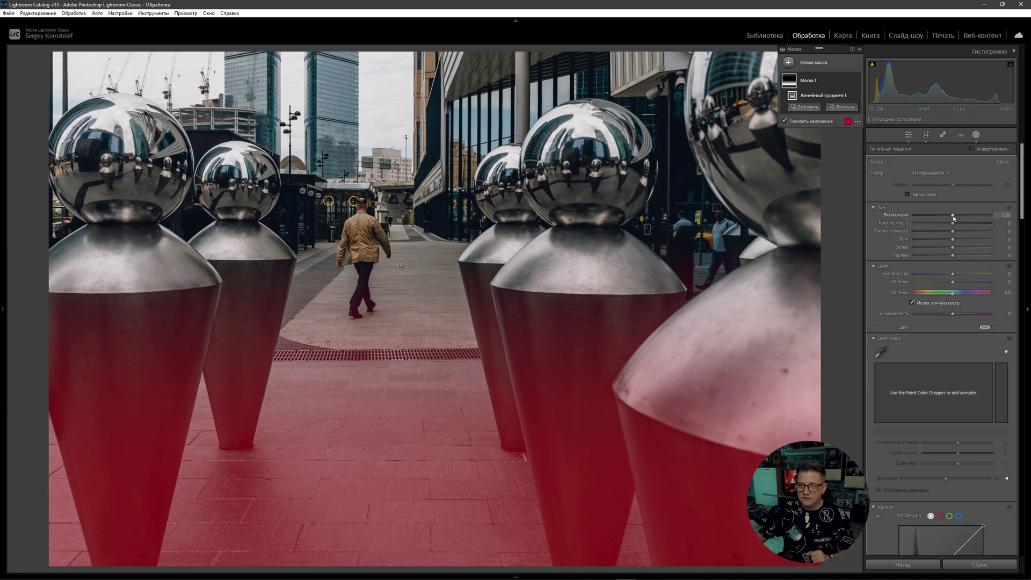
{"action": "left_click_drag", "start_coordinate": [486, 234], "coordinate": [488, 236]}
{"action": "left_click_drag", "start_coordinate": [953, 218], "coordinate": [949, 219]}
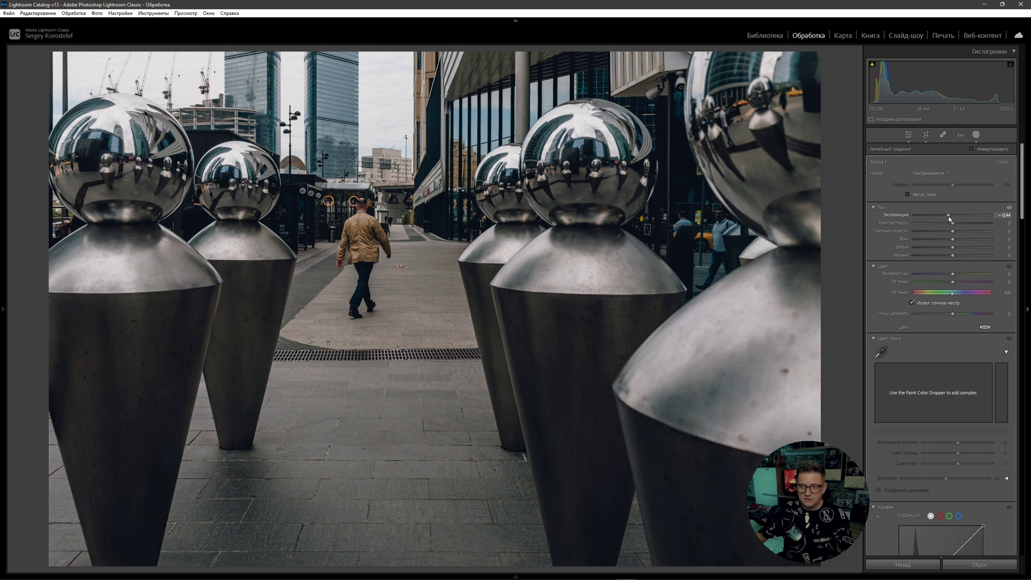
{"action": "left_click_drag", "start_coordinate": [948, 215], "coordinate": [946, 215]}
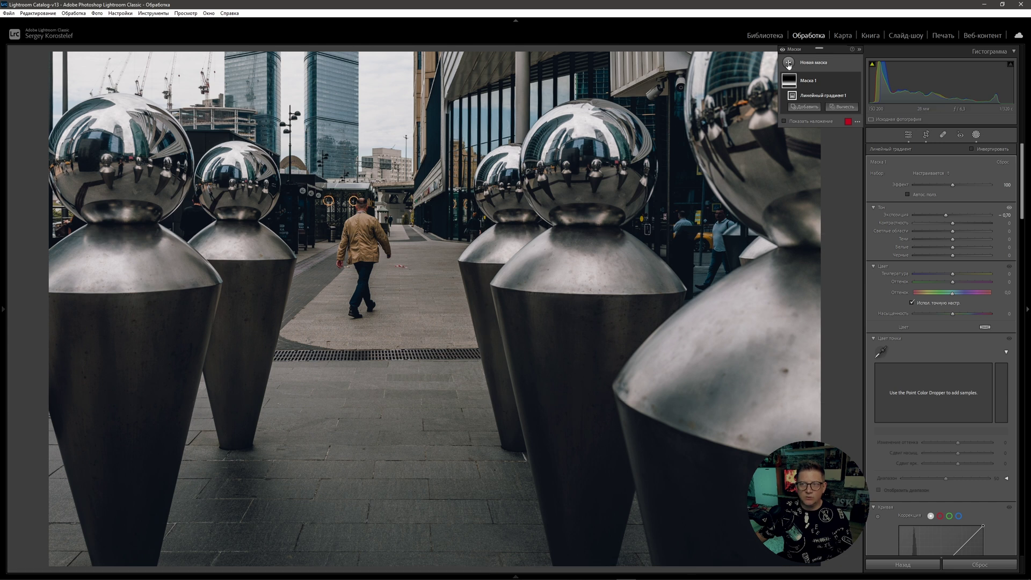
{"action": "left_click", "coordinate": [789, 64]}
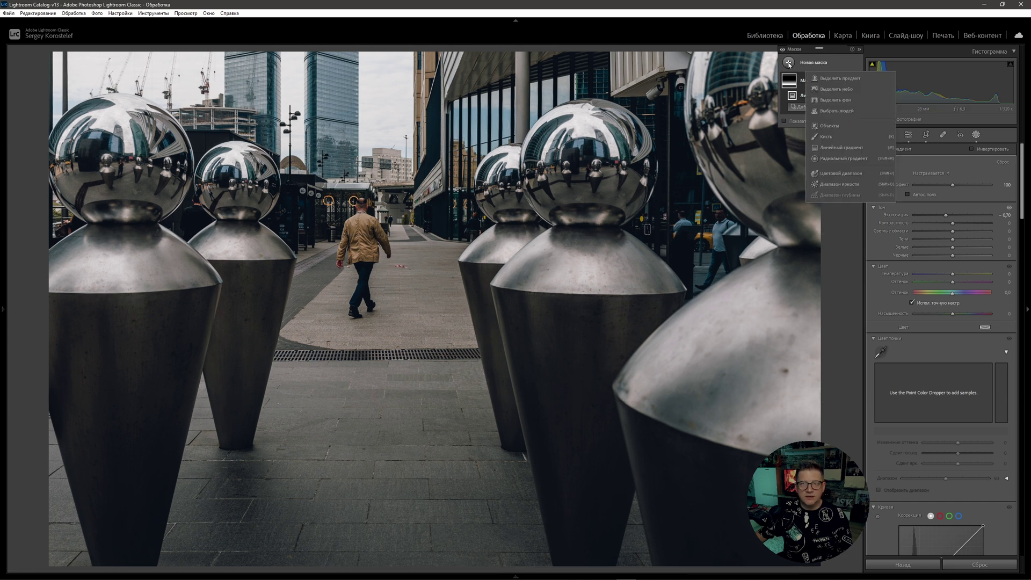
Add a second linear gradient down from the top with exposure −0.50
{"action": "left_click", "coordinate": [842, 147]}
{"action": "left_click_drag", "start_coordinate": [182, 49], "coordinate": [280, 288]}
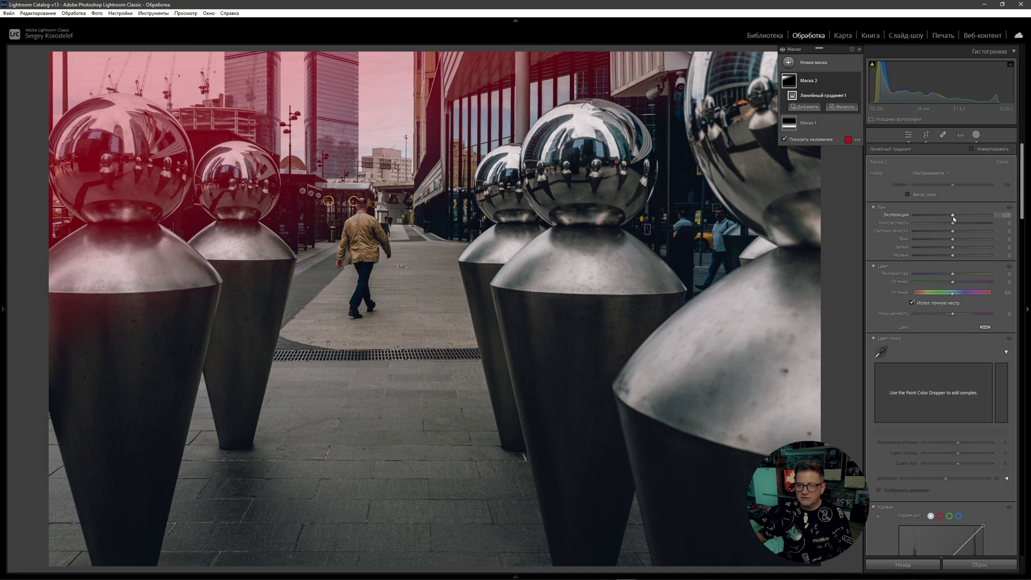
{"action": "left_click_drag", "start_coordinate": [953, 215], "coordinate": [950, 215]}
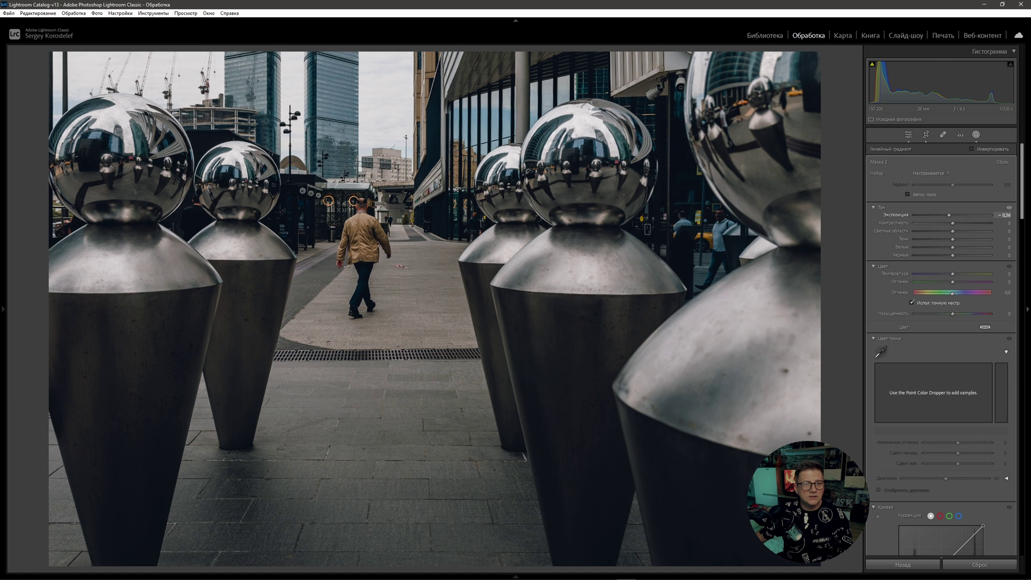
{"action": "left_click_drag", "start_coordinate": [949, 215], "coordinate": [948, 215]}
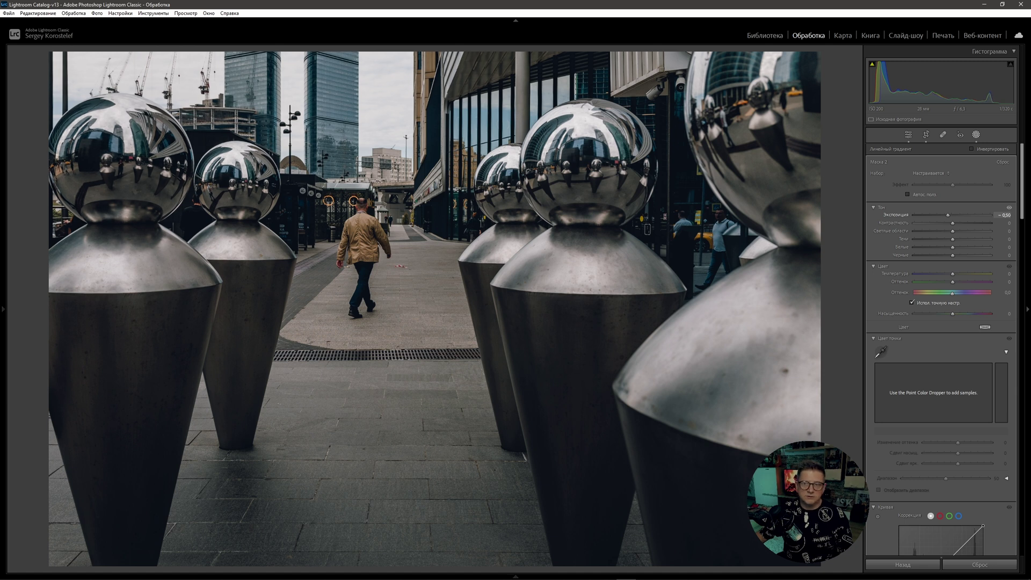
Toggle the top gradient mask off and on to compare its effect
{"action": "left_click", "coordinate": [857, 81]}
{"action": "left_click", "coordinate": [856, 81]}
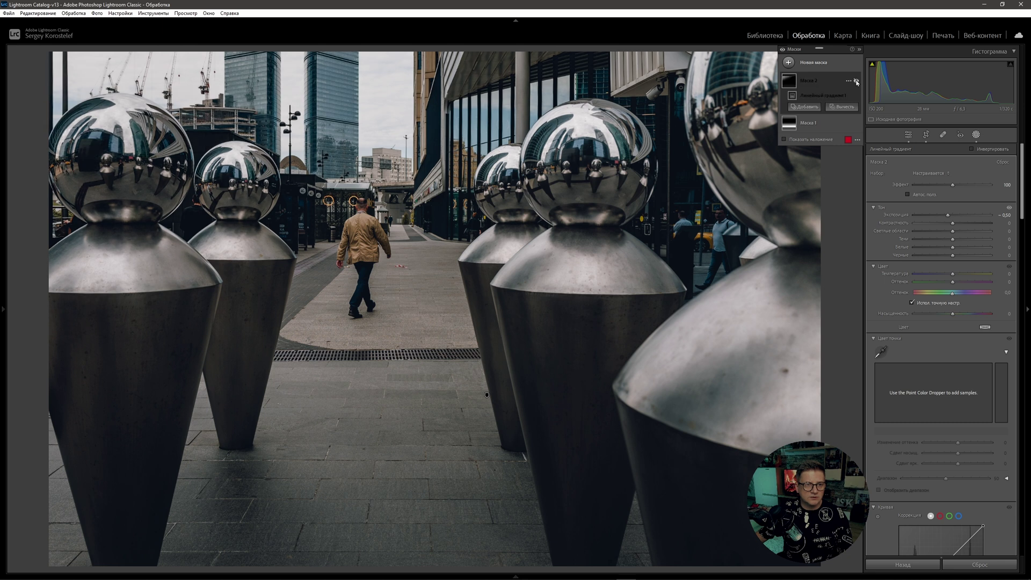
{"action": "left_click", "coordinate": [857, 81]}
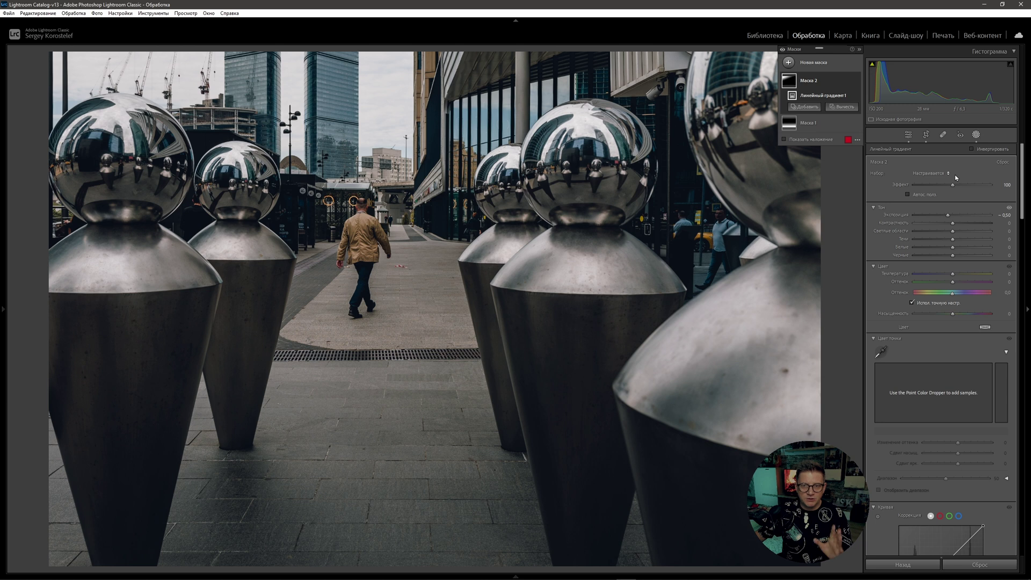
{"action": "left_click", "coordinate": [789, 62]}
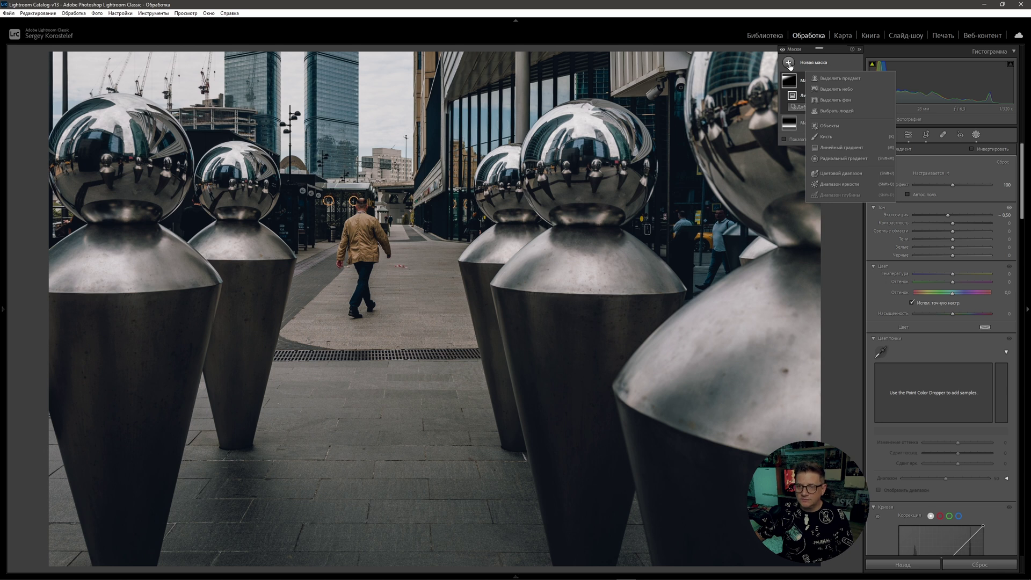
Add a third linear gradient in from the right edge with exposure −0.90
{"action": "left_click", "coordinate": [841, 147]}
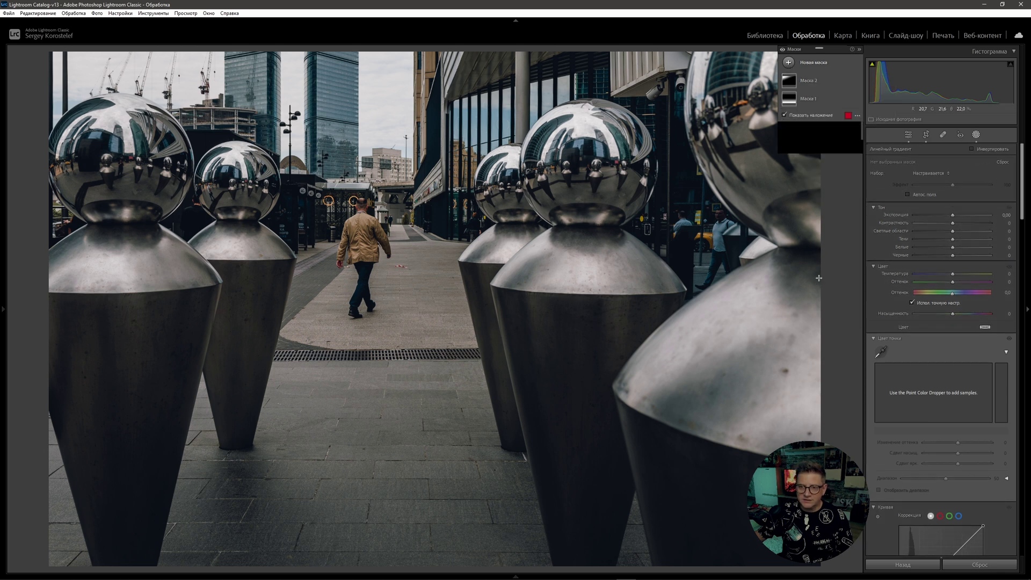
{"action": "left_click_drag", "start_coordinate": [819, 278], "coordinate": [429, 274]}
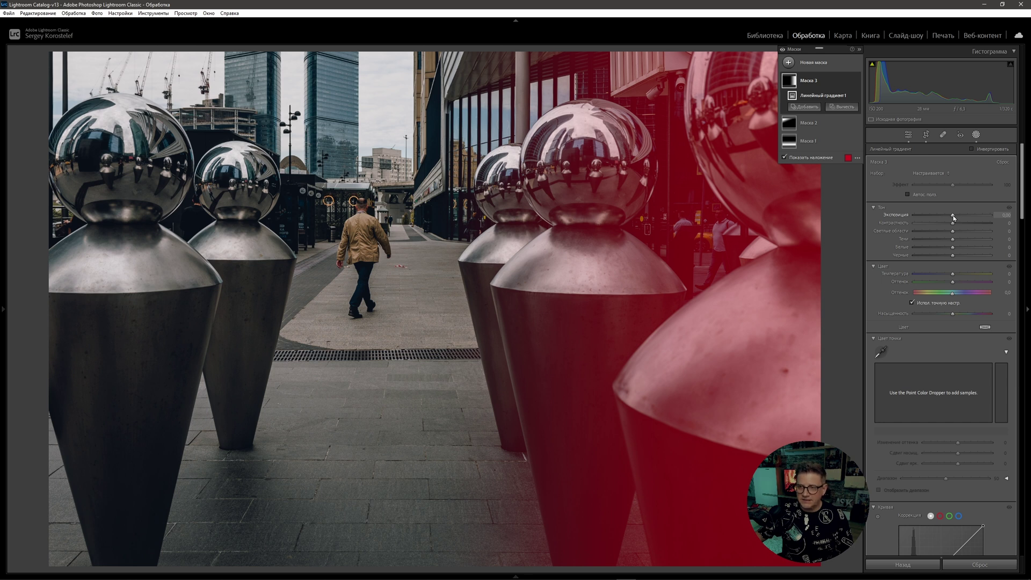
{"action": "left_click_drag", "start_coordinate": [953, 217], "coordinate": [947, 215]}
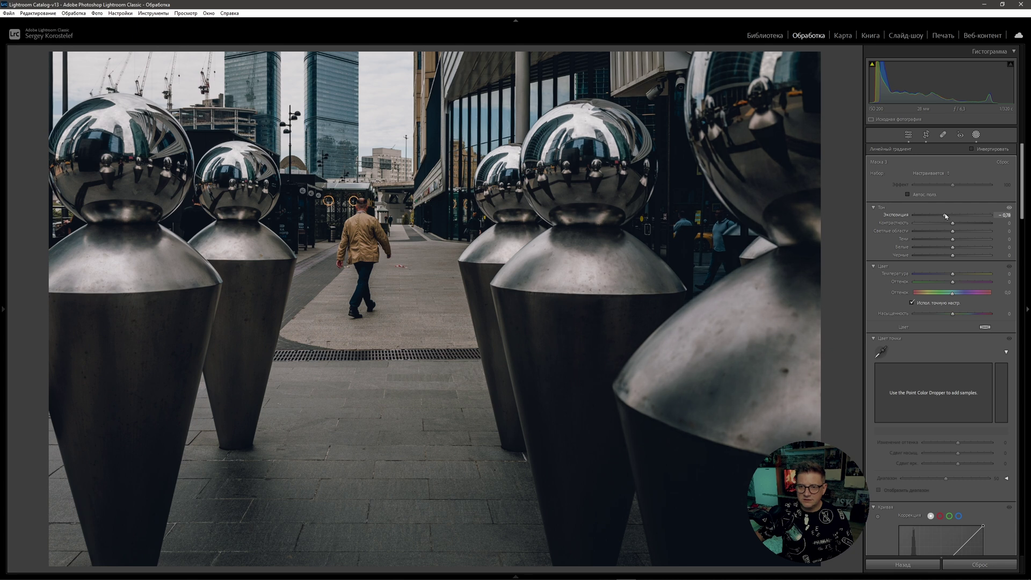
{"action": "left_click_drag", "start_coordinate": [945, 216], "coordinate": [946, 216]}
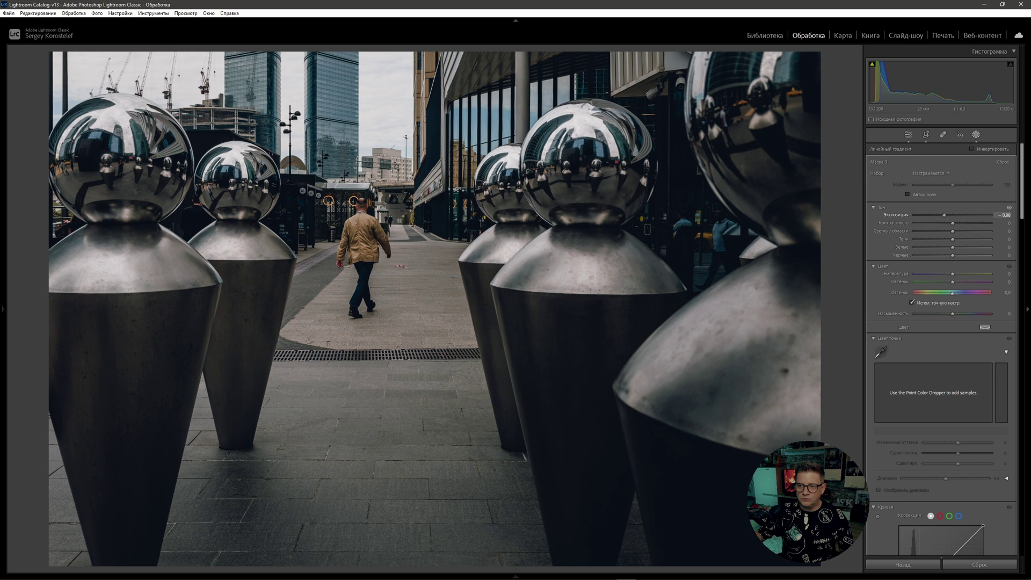
{"action": "left_click_drag", "start_coordinate": [944, 215], "coordinate": [943, 216]}
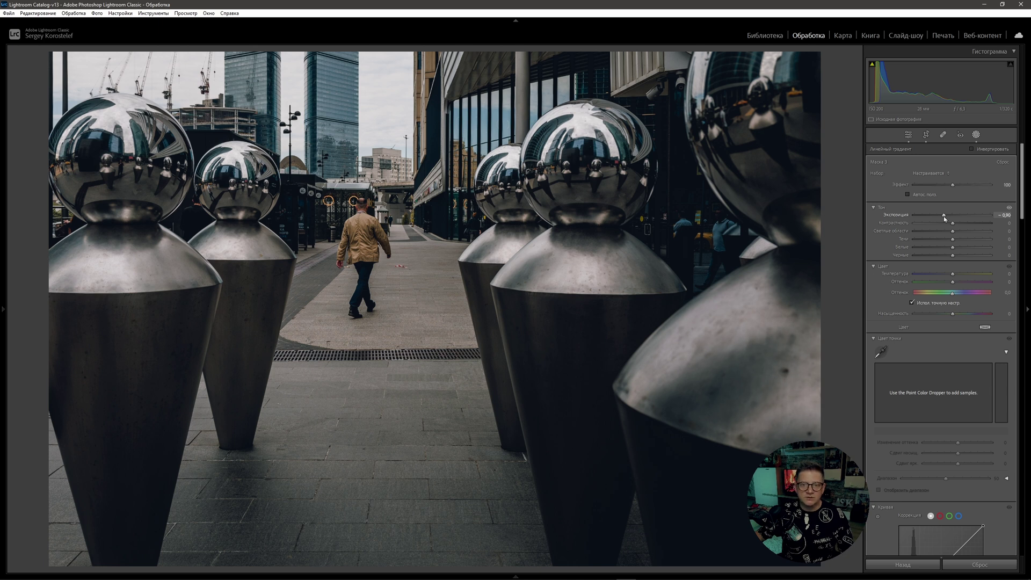
{"action": "mouse_move", "coordinate": [789, 64]}
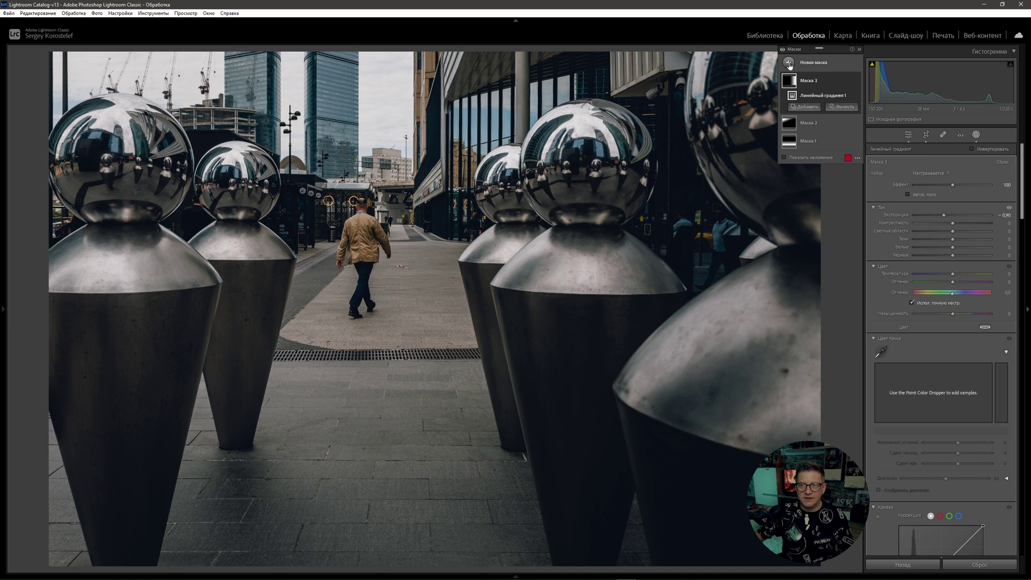
{"action": "left_click", "coordinate": [788, 64]}
Draw a radial gradient around the walking man, widening, lengthening and shifting it slightly left
{"action": "left_click", "coordinate": [826, 156]}
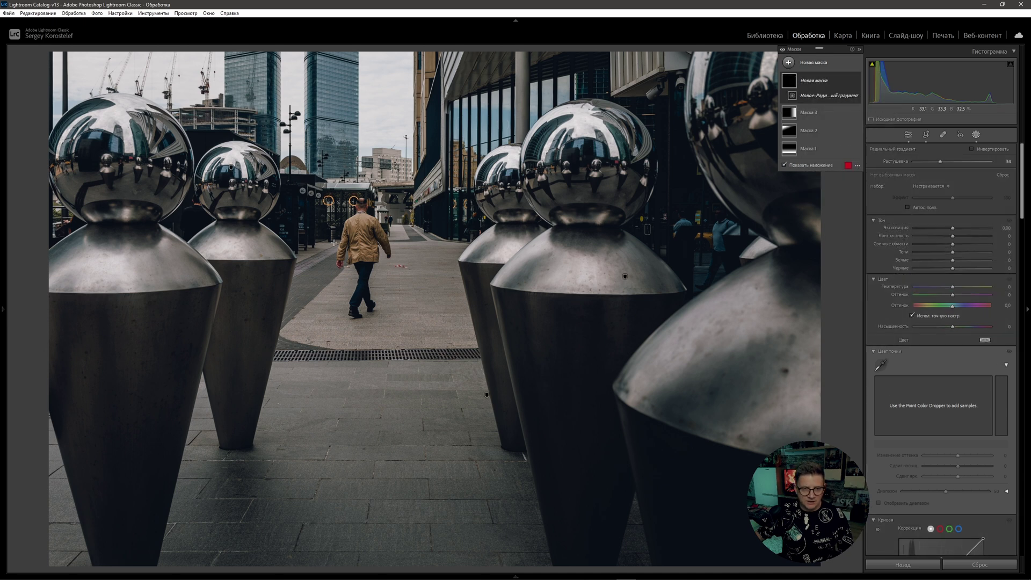
{"action": "mouse_move", "coordinate": [319, 232]}
{"action": "left_mouse_down"}
{"action": "mouse_move", "coordinate": [510, 414]}
{"action": "mouse_move", "coordinate": [370, 443]}
{"action": "mouse_move", "coordinate": [370, 464]}
{"action": "left_mouse_up"}
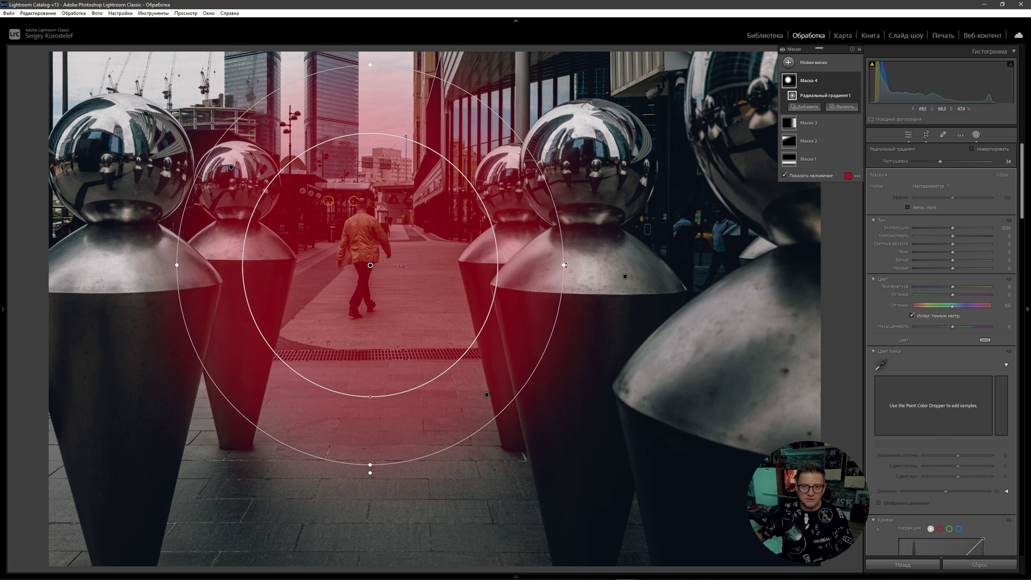
{"action": "left_click_drag", "start_coordinate": [565, 264], "coordinate": [580, 265]}
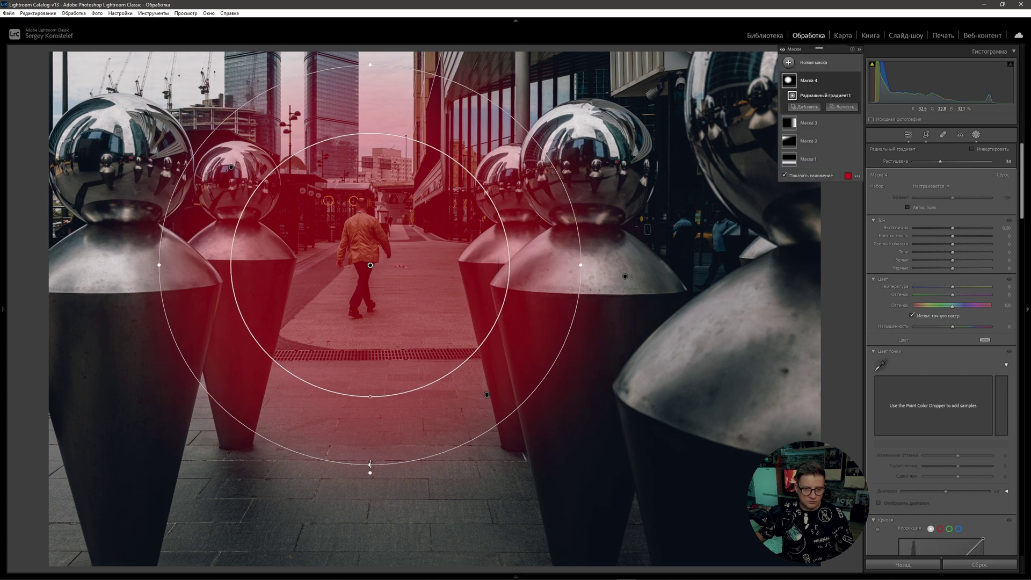
{"action": "left_click_drag", "start_coordinate": [370, 465], "coordinate": [370, 477]}
{"action": "left_click_drag", "start_coordinate": [370, 266], "coordinate": [364, 265]}
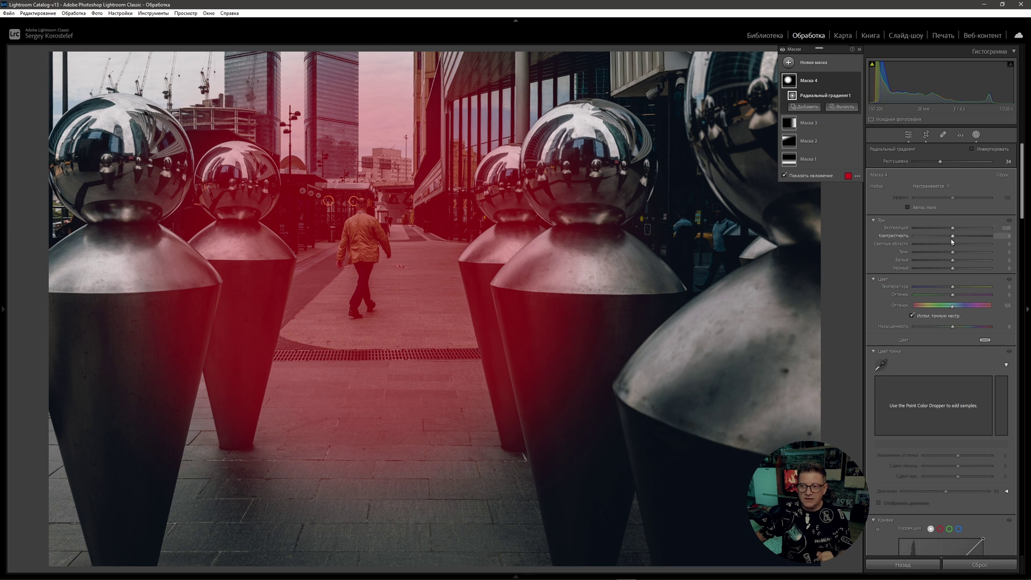
Set the radial mask to Contrast −43 and Highlights −45, nudging its Exposure up slightly
{"action": "left_click_drag", "start_coordinate": [952, 239], "coordinate": [937, 241]}
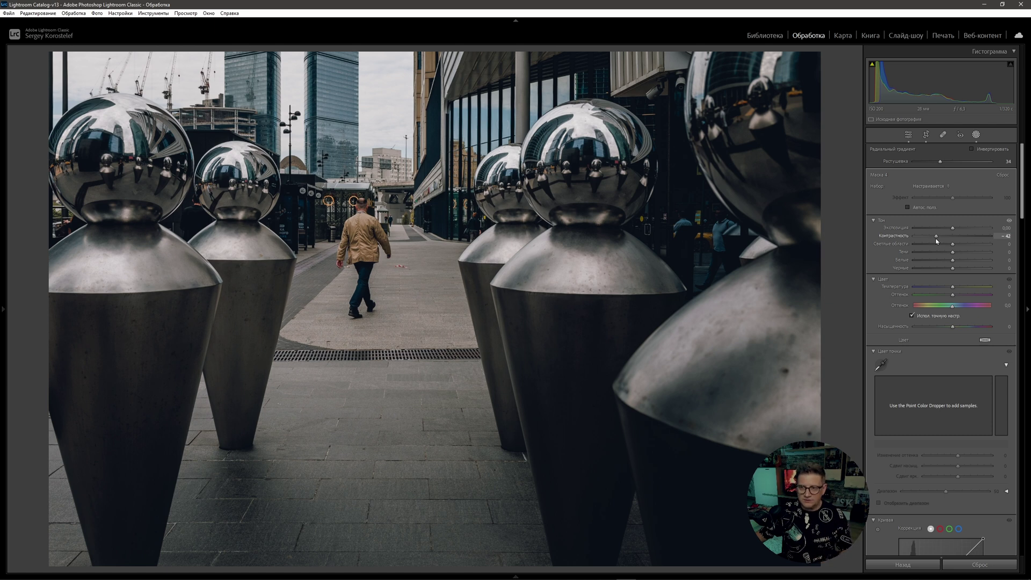
{"action": "left_click_drag", "start_coordinate": [936, 241], "coordinate": [936, 239]}
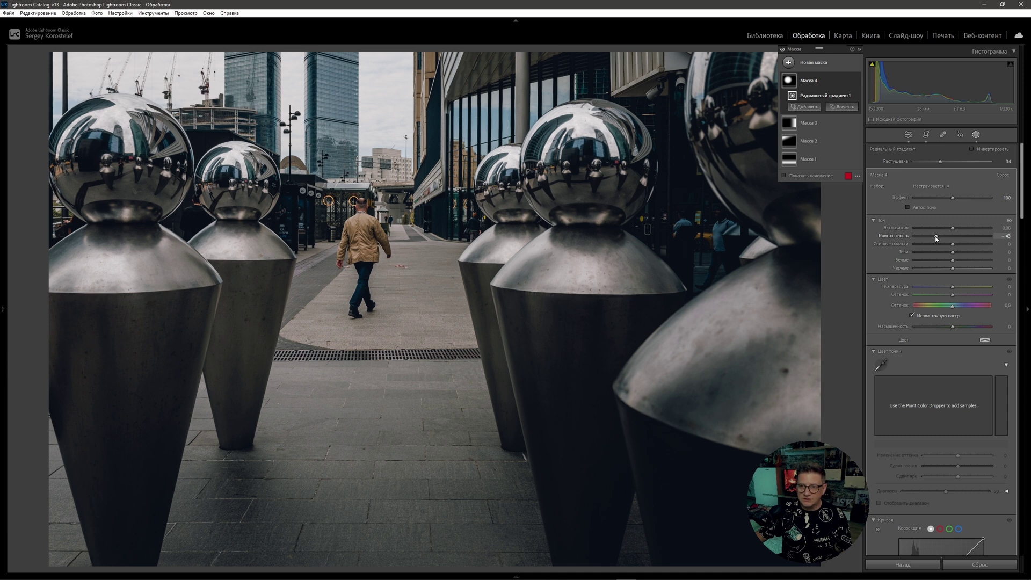
{"action": "left_click_drag", "start_coordinate": [952, 244], "coordinate": [933, 244]}
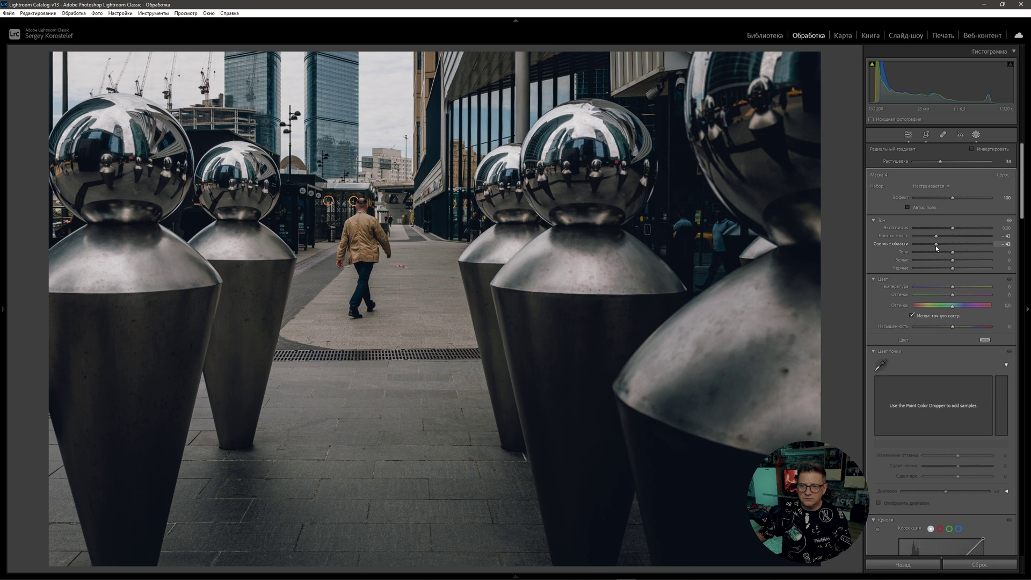
{"action": "left_click_drag", "start_coordinate": [936, 248], "coordinate": [934, 248]}
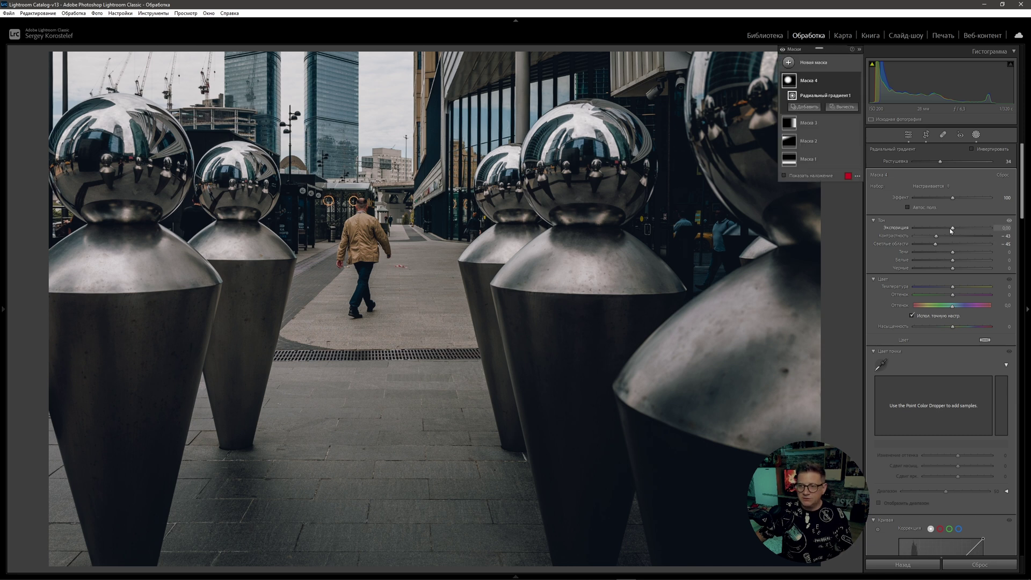
{"action": "left_click_drag", "start_coordinate": [952, 228], "coordinate": [953, 229]}
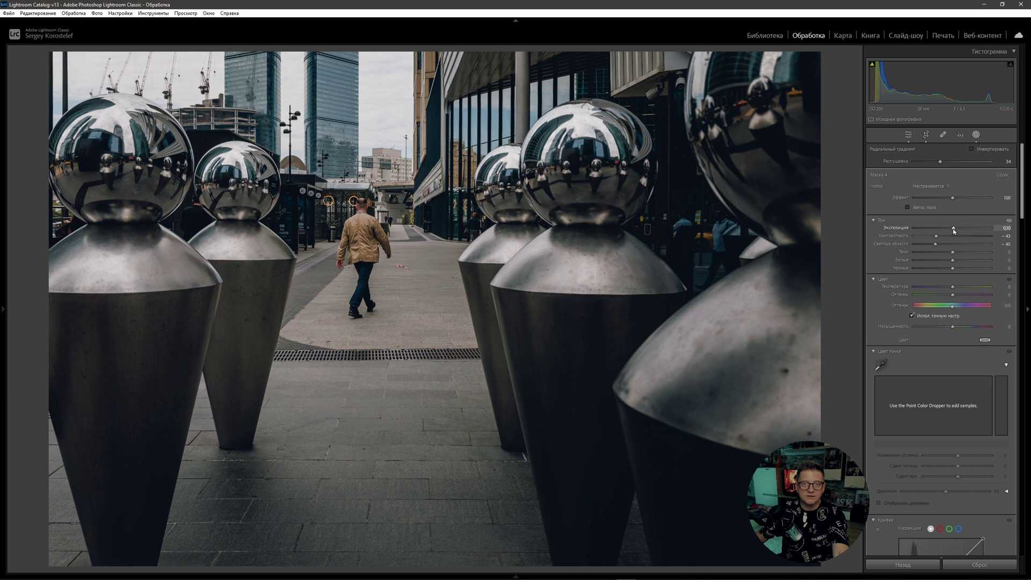
Deselect Mask 4, close the masks list, and inspect the man and storefront at 1:1 zoom
{"action": "left_click", "coordinate": [846, 277]}
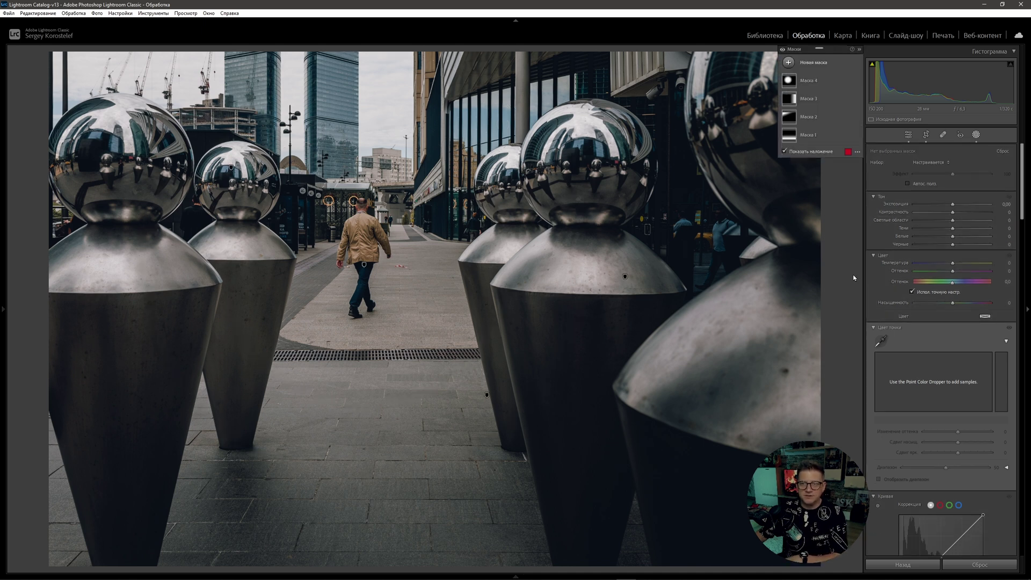
{"action": "left_click", "coordinate": [859, 49]}
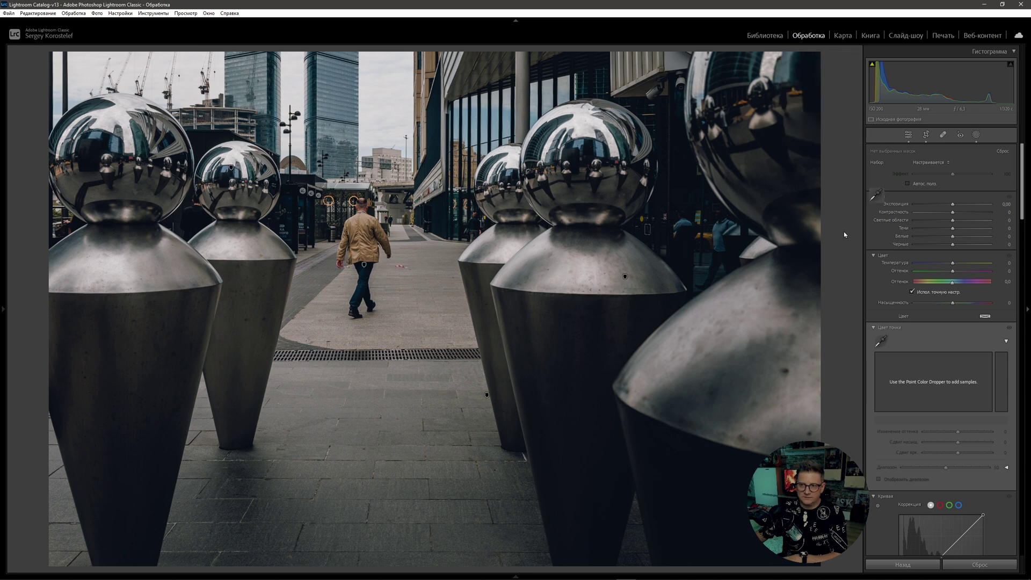
{"action": "left_click", "coordinate": [432, 153]}
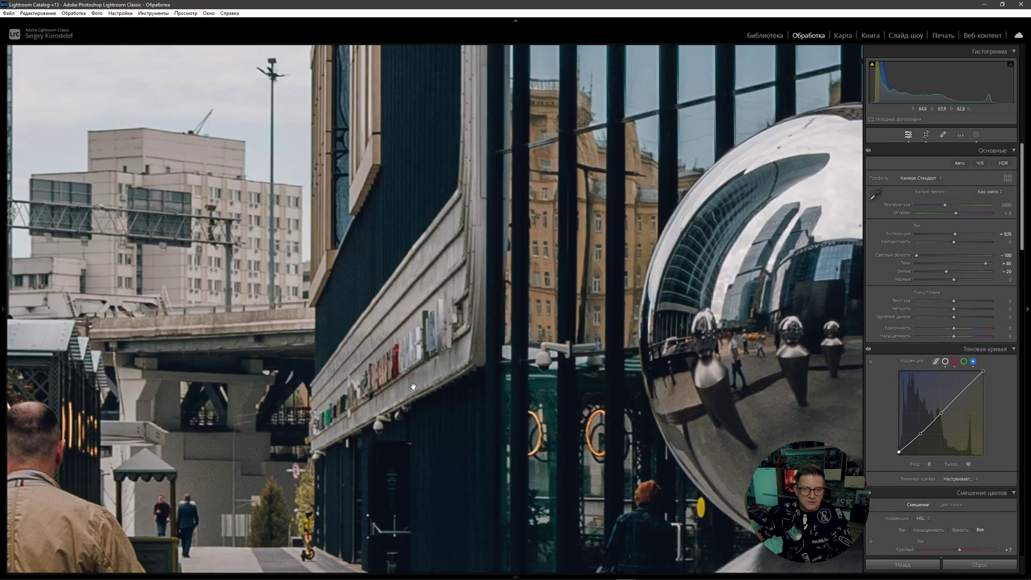
{"action": "scroll", "coordinate": [440, 360], "scroll_direction": "down", "scroll_amount": 5}
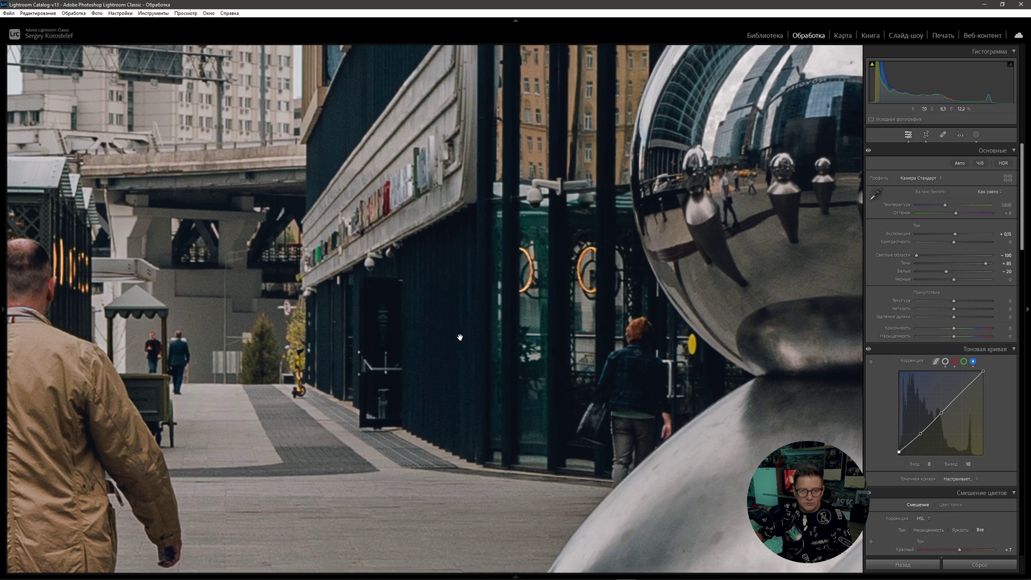
{"action": "left_click_drag", "start_coordinate": [460, 338], "coordinate": [569, 331]}
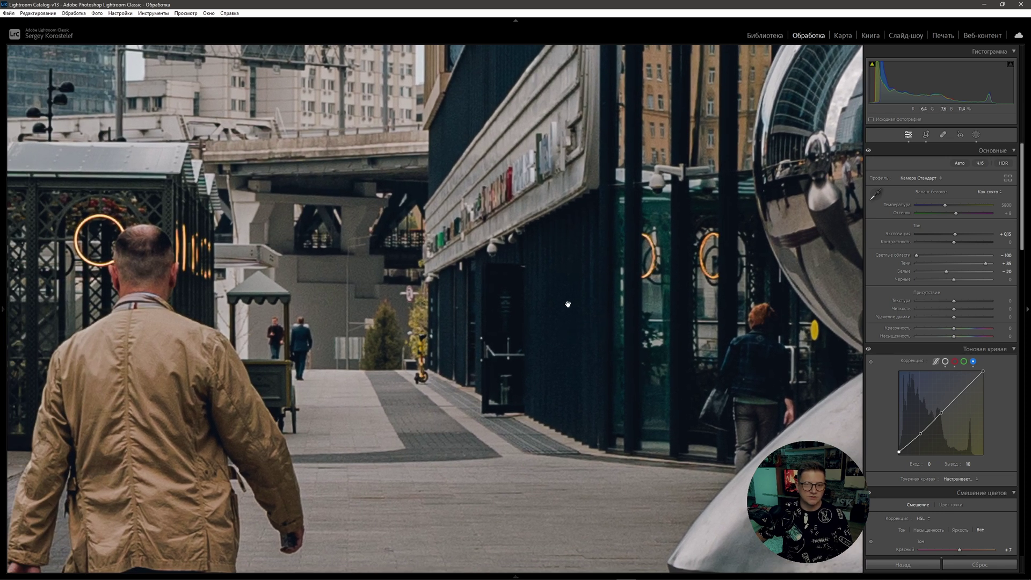
{"action": "left_click", "coordinate": [568, 304]}
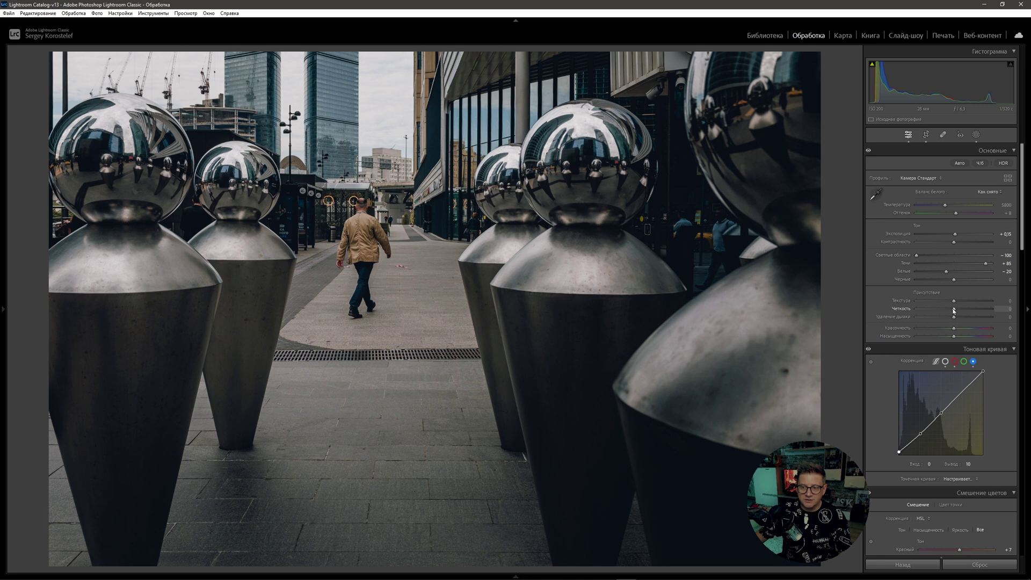
Set global Clarity to −25 and Texture to +15
{"action": "left_click_drag", "start_coordinate": [954, 310], "coordinate": [755, 307]}
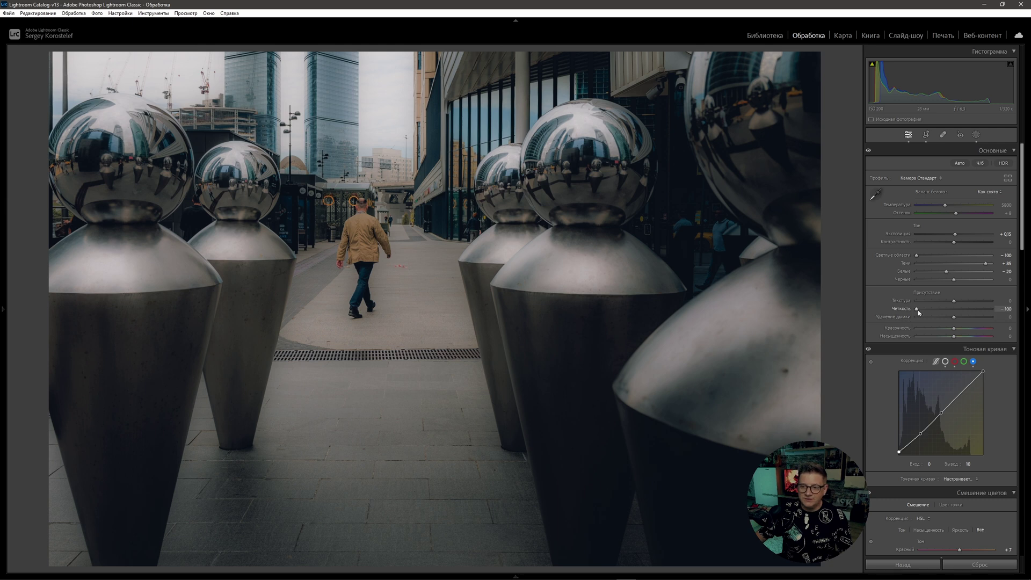
{"action": "left_click_drag", "start_coordinate": [918, 310], "coordinate": [944, 309]}
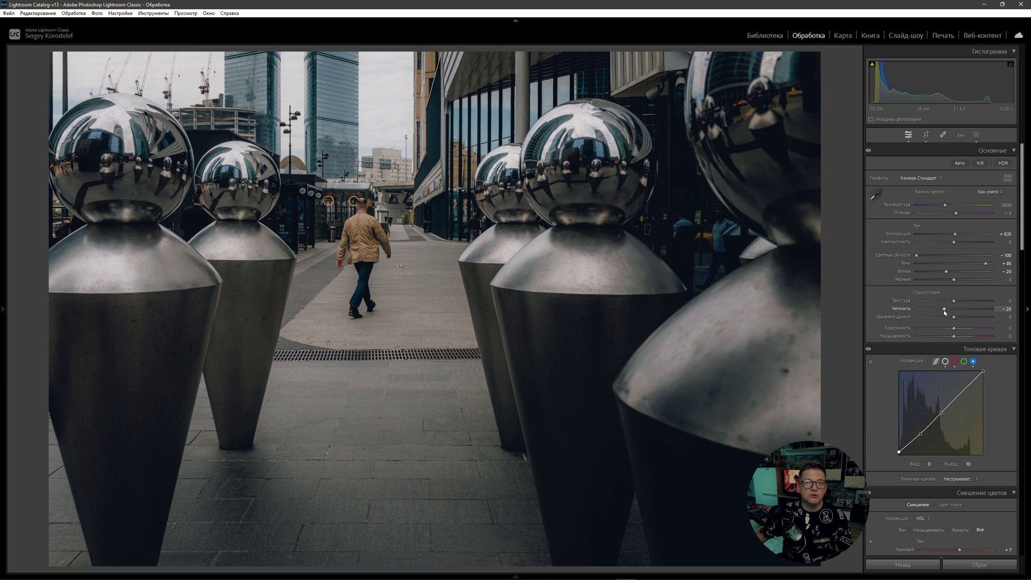
{"action": "left_click_drag", "start_coordinate": [954, 304], "coordinate": [960, 304]}
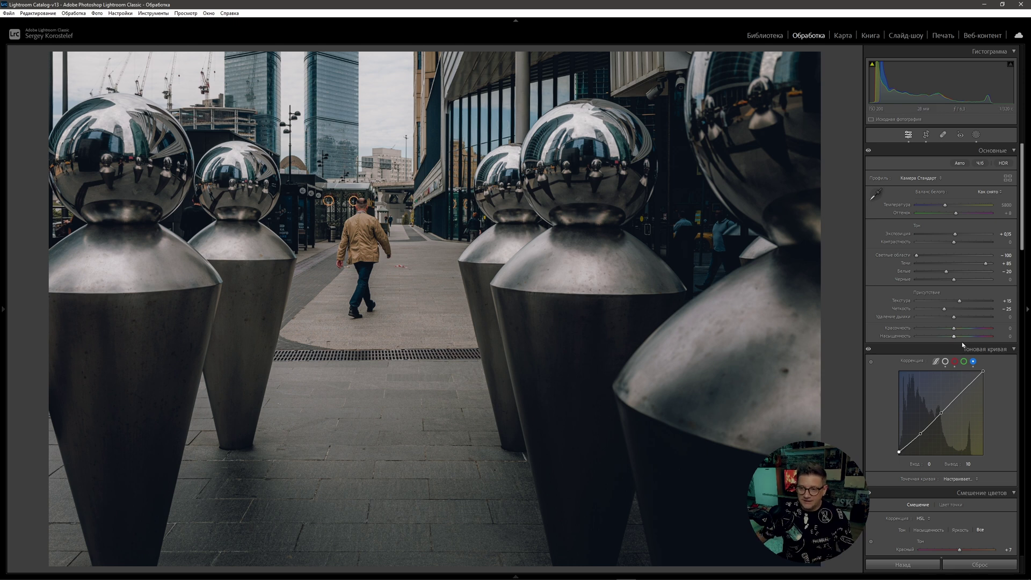
Set Saturation to −10, Vibrance to +15 and global Contrast to −15
{"action": "left_click_drag", "start_coordinate": [955, 339], "coordinate": [950, 336]}
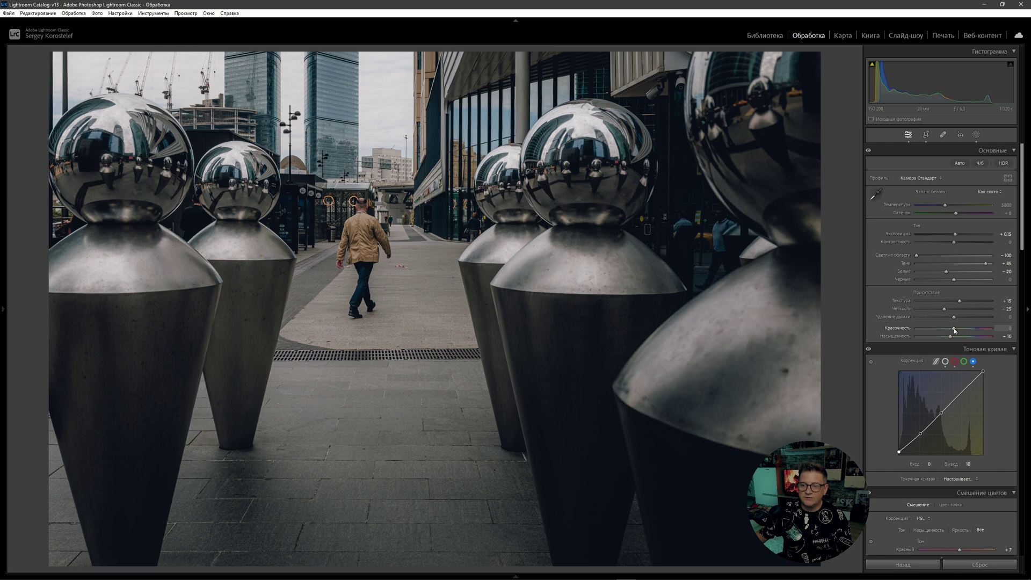
{"action": "left_click_drag", "start_coordinate": [954, 328], "coordinate": [959, 329]}
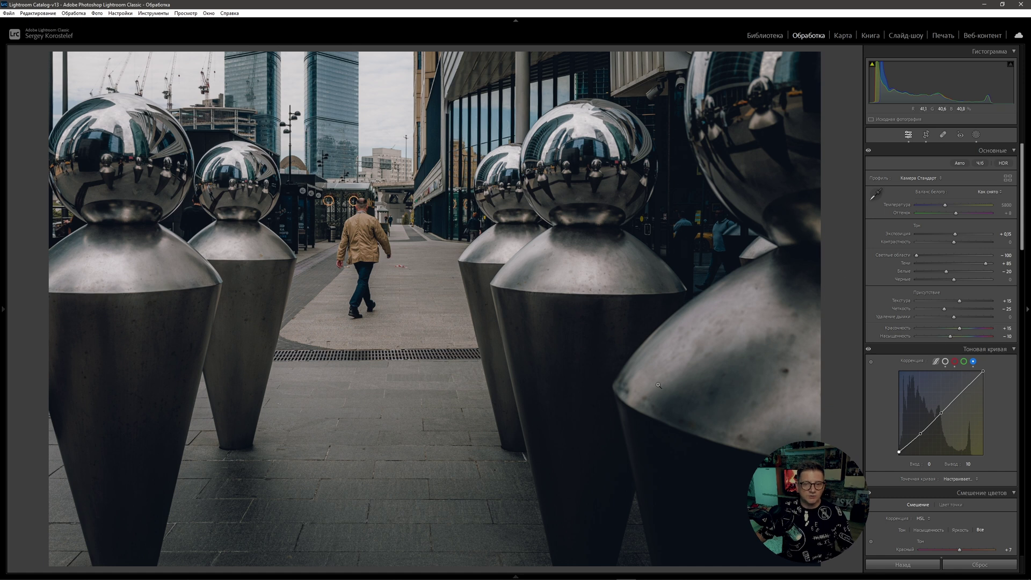
{"action": "left_click_drag", "start_coordinate": [954, 243], "coordinate": [952, 243]}
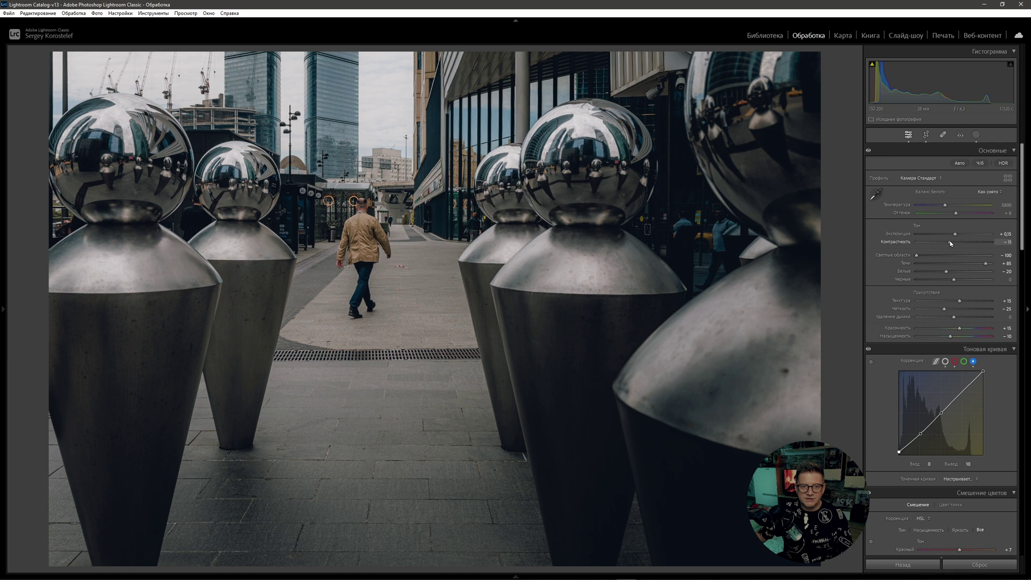
{"action": "left_click_drag", "start_coordinate": [950, 243], "coordinate": [949, 243]}
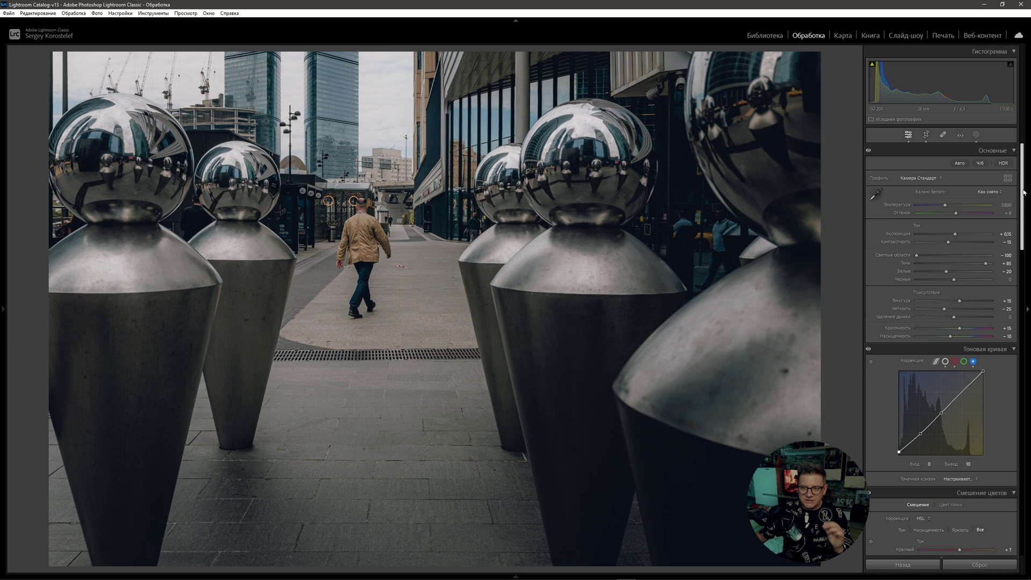
{"action": "left_click_drag", "start_coordinate": [1023, 192], "coordinate": [1009, 348]}
Raise the Calibration Blue Primary Saturation to +50
{"action": "scroll", "coordinate": [1010, 348], "scroll_direction": "down", "scroll_amount": 8}
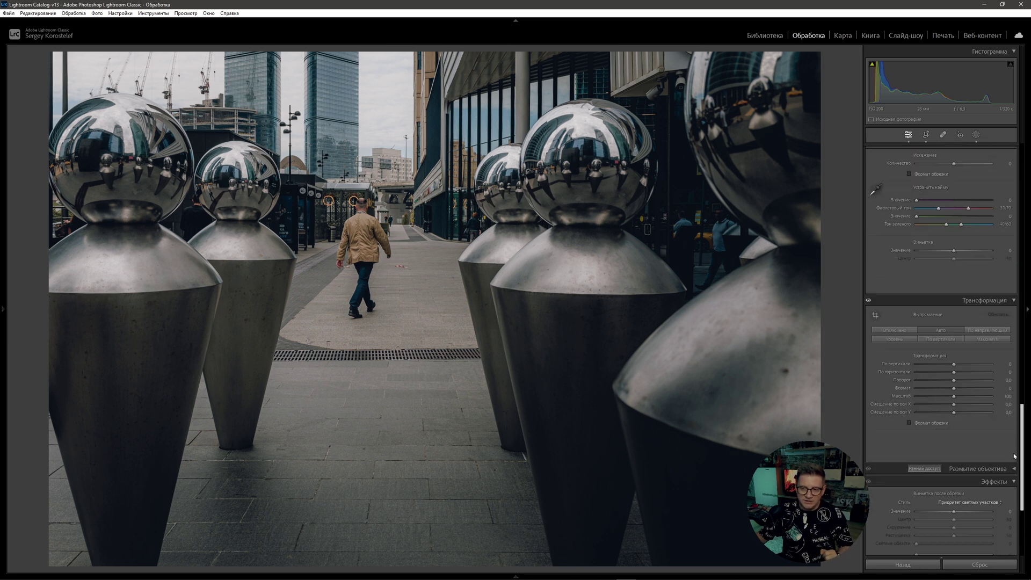
{"action": "scroll", "coordinate": [1009, 348], "scroll_direction": "down", "scroll_amount": 8}
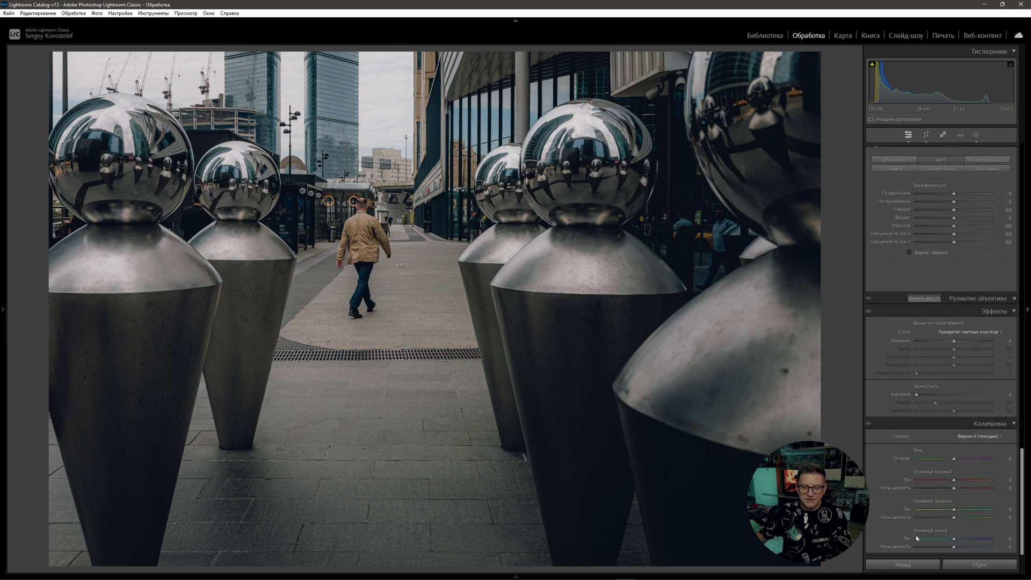
{"action": "left_click_drag", "start_coordinate": [954, 547], "coordinate": [977, 553]}
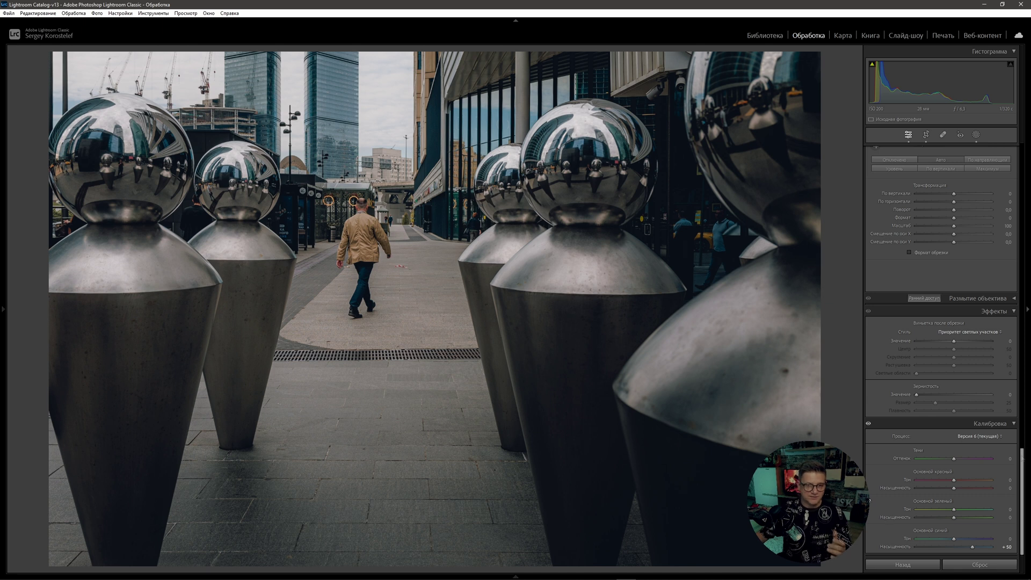
{"action": "left_click_drag", "start_coordinate": [1022, 455], "coordinate": [1021, 290]}
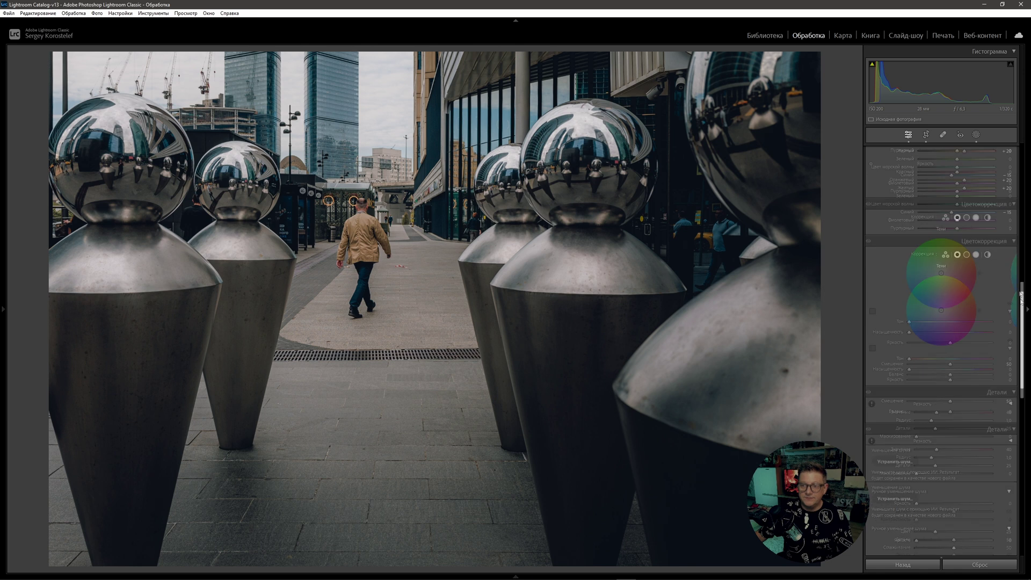
Tint the Color Grading highlights warm with hue 40 and saturation 30
{"action": "left_click", "coordinate": [976, 217]}
{"action": "mouse_move", "coordinate": [910, 333]}
{"action": "left_mouse_down"}
{"action": "mouse_move", "coordinate": [934, 333]}
{"action": "mouse_move", "coordinate": [918, 322]}
{"action": "left_mouse_up"}
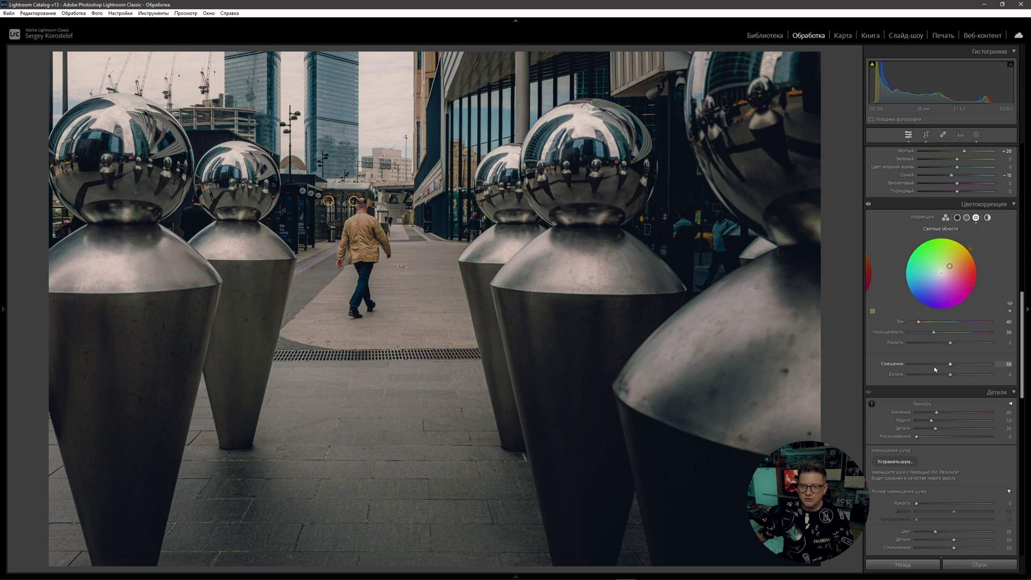